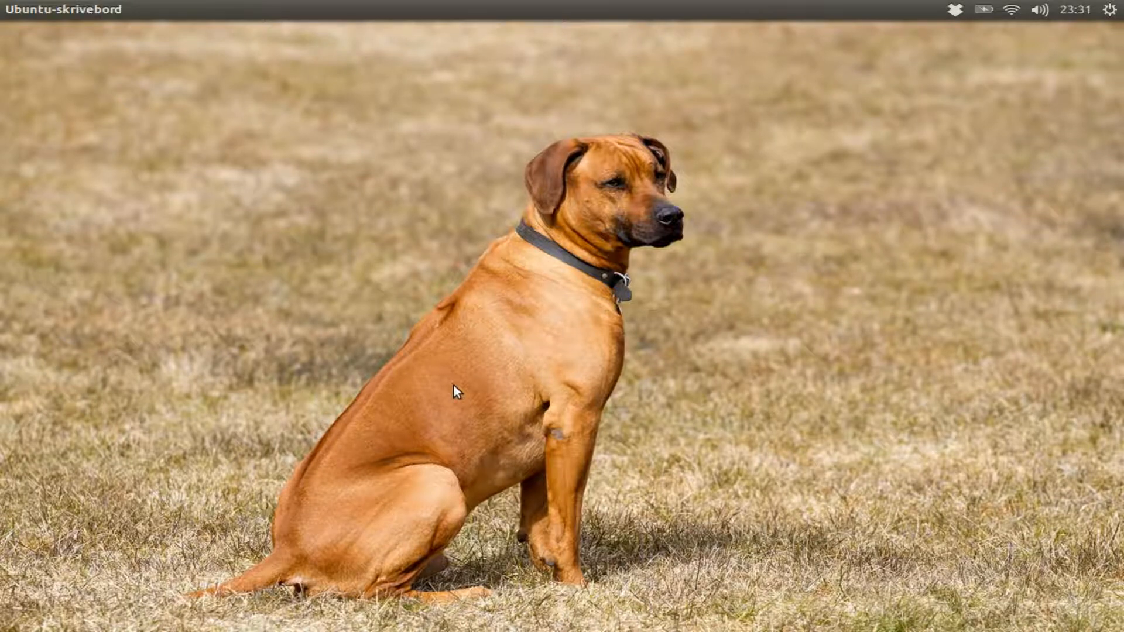
# Step: Open the Ubuntu Software Center and search for libx264
pyautogui.moveTo(3, 69)
pyautogui.click(32, 177)
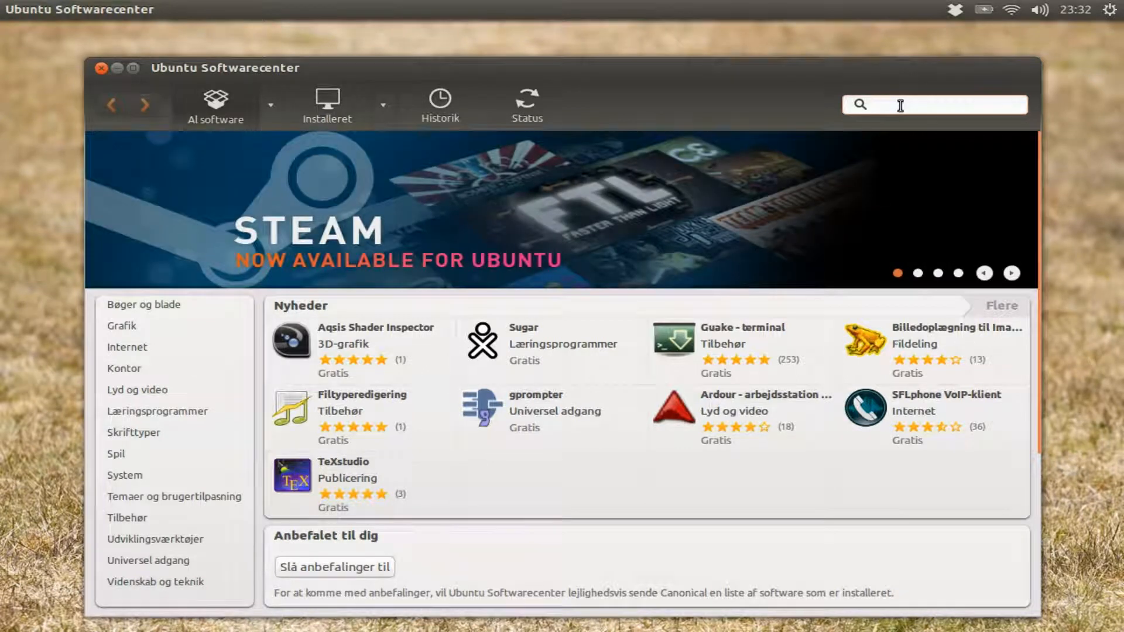
pyautogui.write('libx')
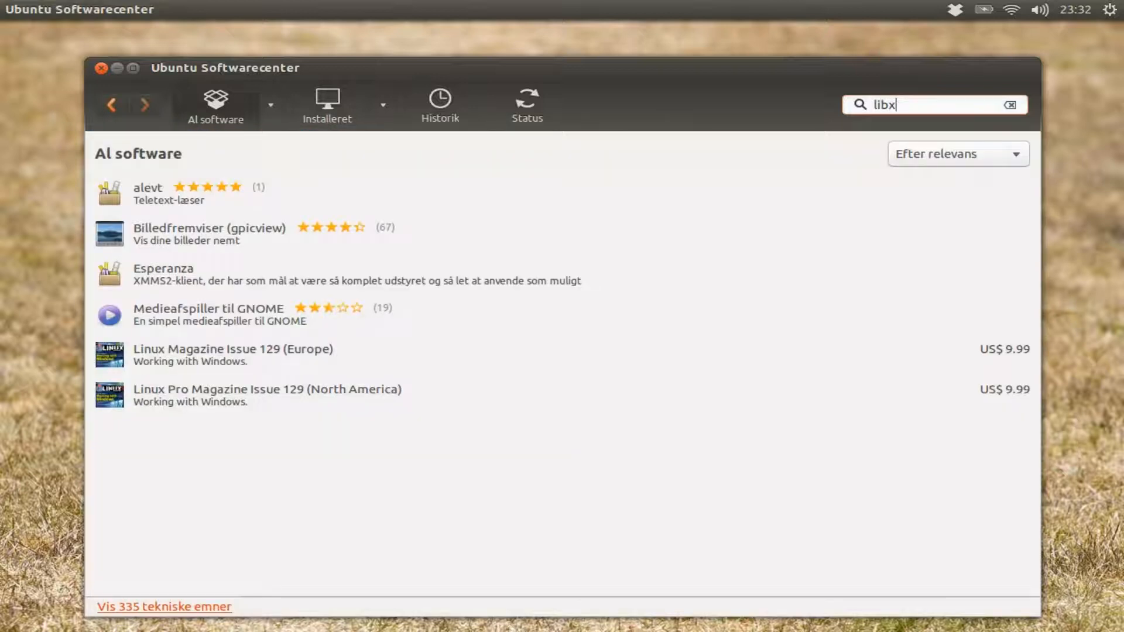
pyautogui.write('264')
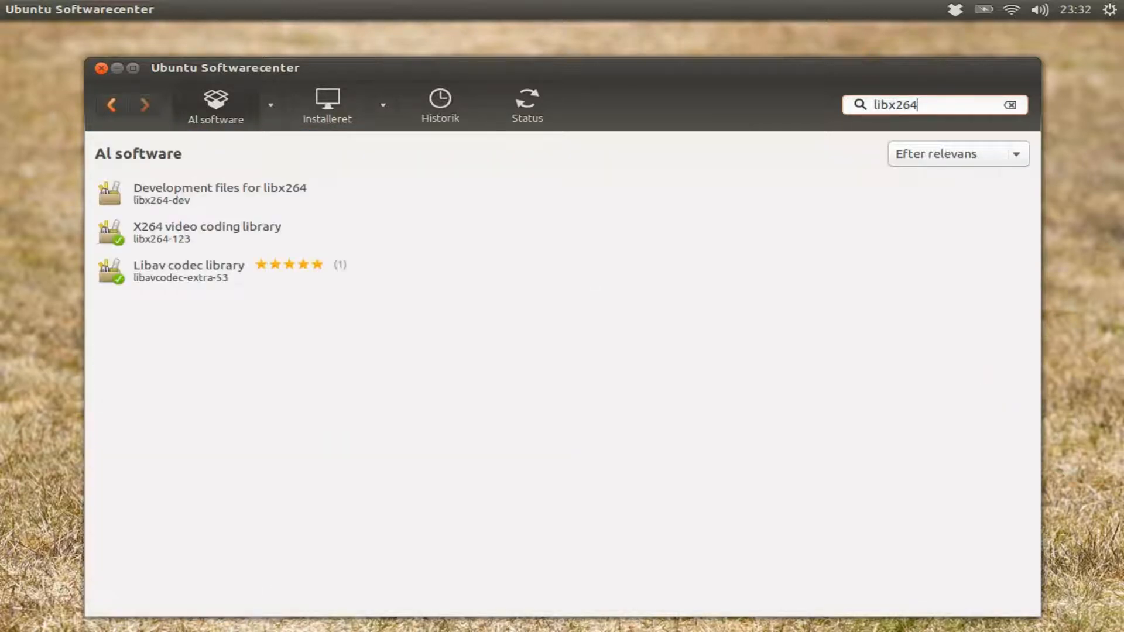
# Step: Inspect the X264 video coding library and Libav codec library entries to check whether they are installed
pyautogui.click(131, 239)
pyautogui.click(154, 293)
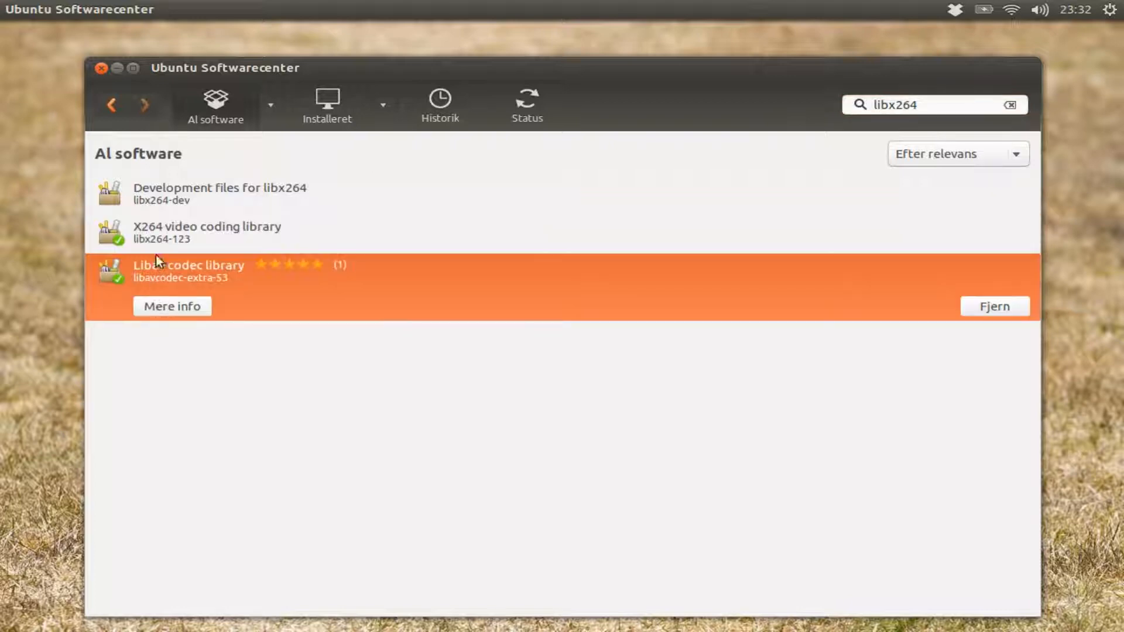
pyautogui.click(163, 240)
pyautogui.click(172, 299)
pyautogui.click(193, 233)
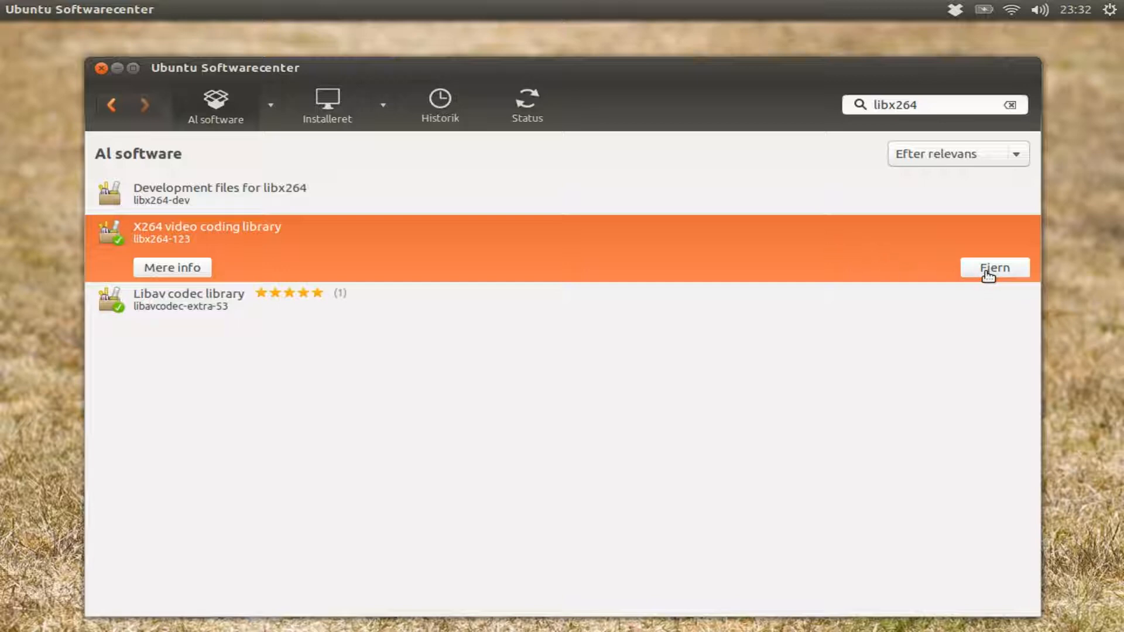
pyautogui.click(938, 297)
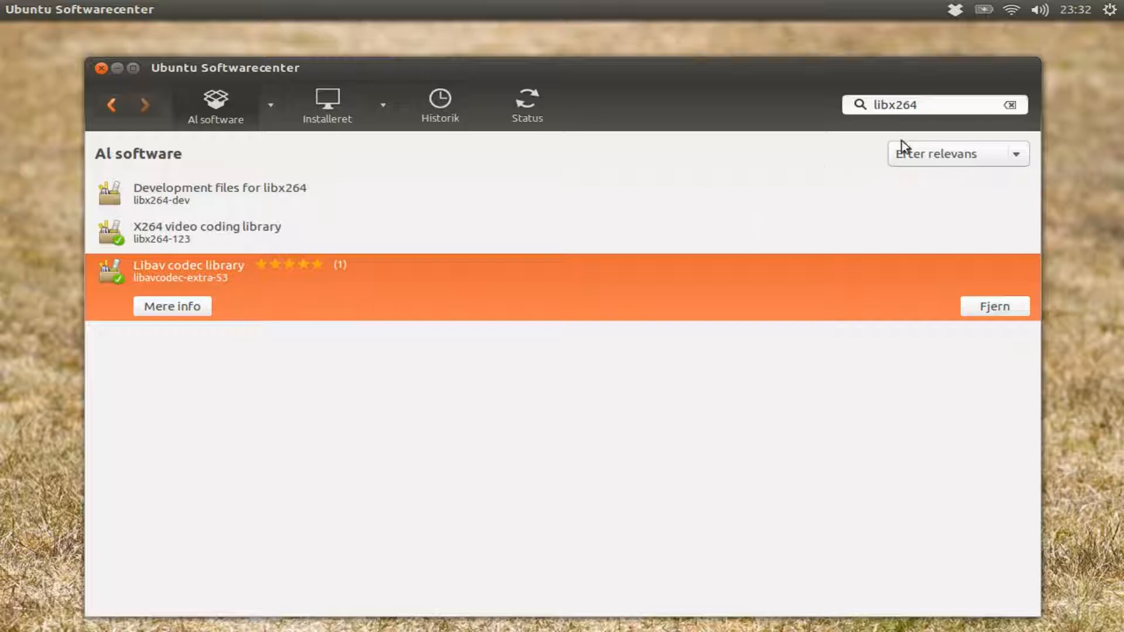
# Step: Search the Software Center for kdenlive and start installing Kdenlive
pyautogui.click(938, 104)
pyautogui.press('BackSpace')
pyautogui.press('BackSpace')
pyautogui.press('BackSpace')
pyautogui.press('BackSpace')
pyautogui.press('BackSpace')
pyautogui.press('BackSpace')
pyautogui.press('BackSpace')
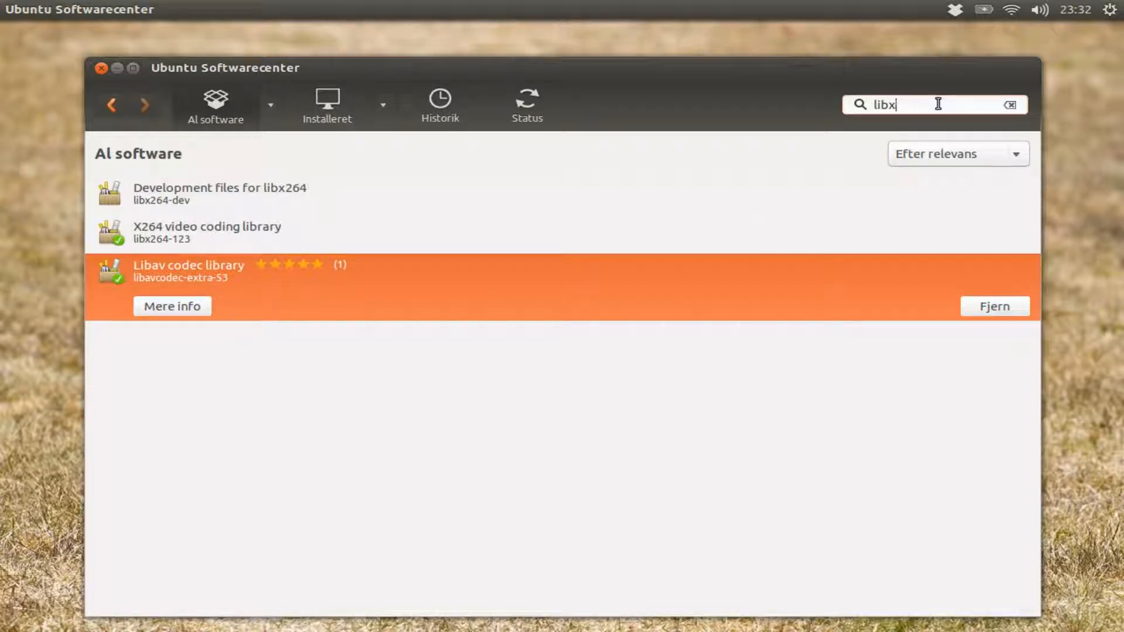
pyautogui.write('kdenlive')
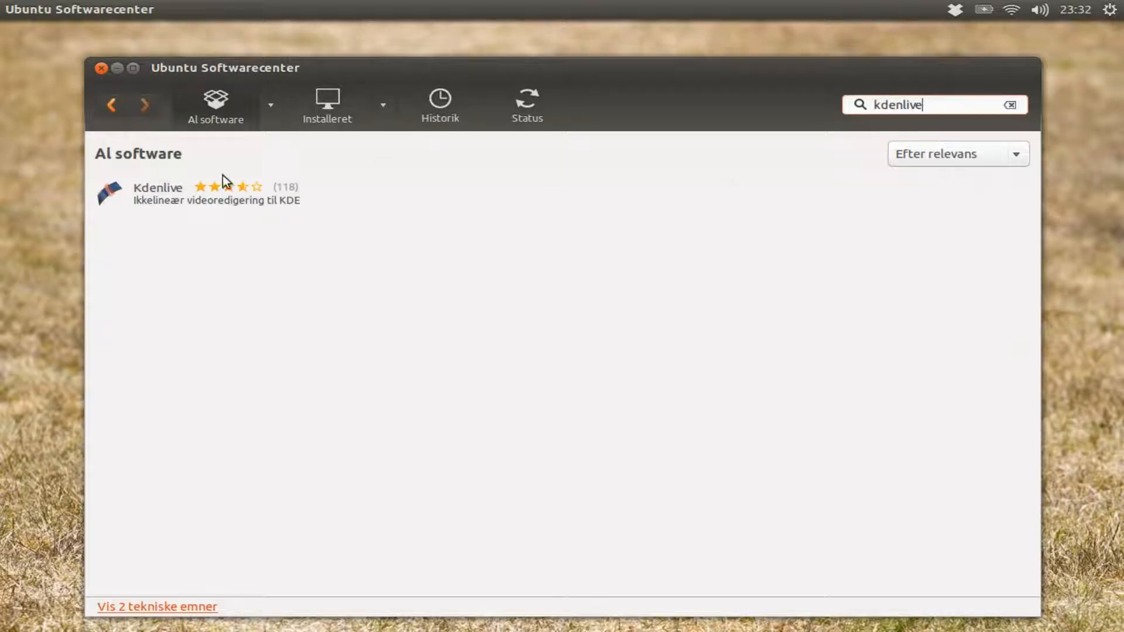
pyautogui.click(208, 207)
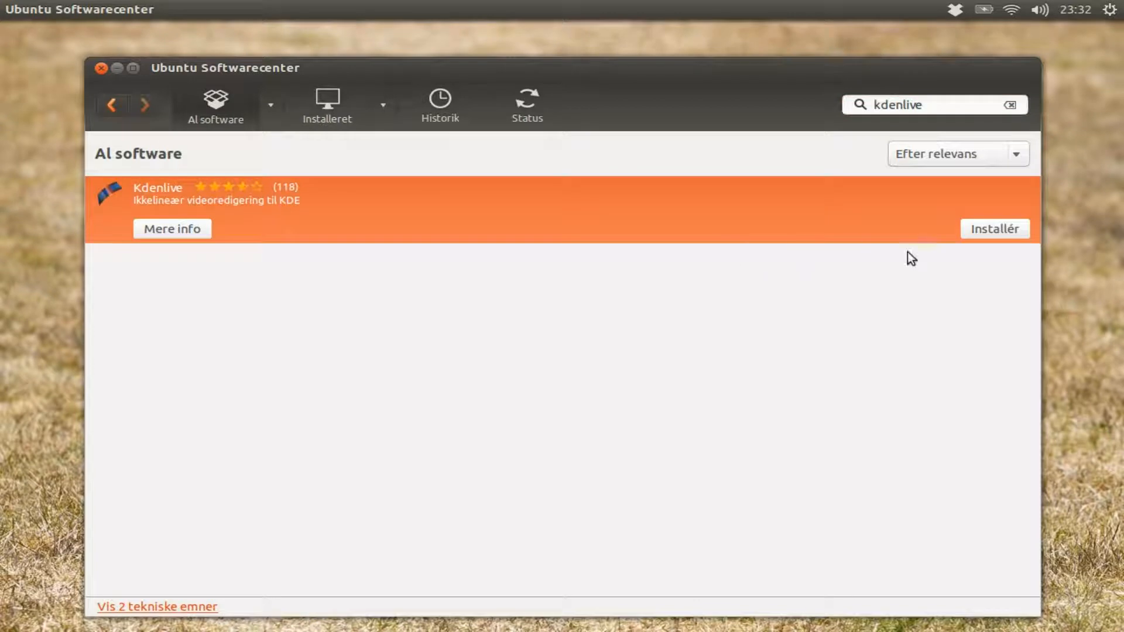
pyautogui.click(986, 234)
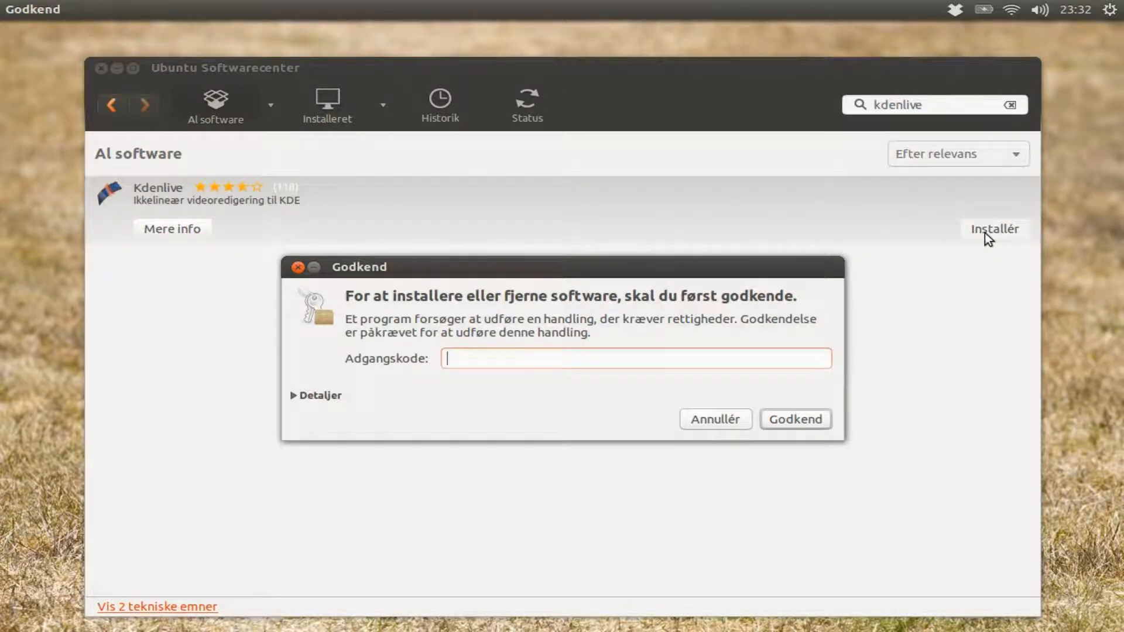
# Step: Enter the account password in the authentication dialog to approve the installation
pyautogui.write('*********')
pyautogui.press('Return')
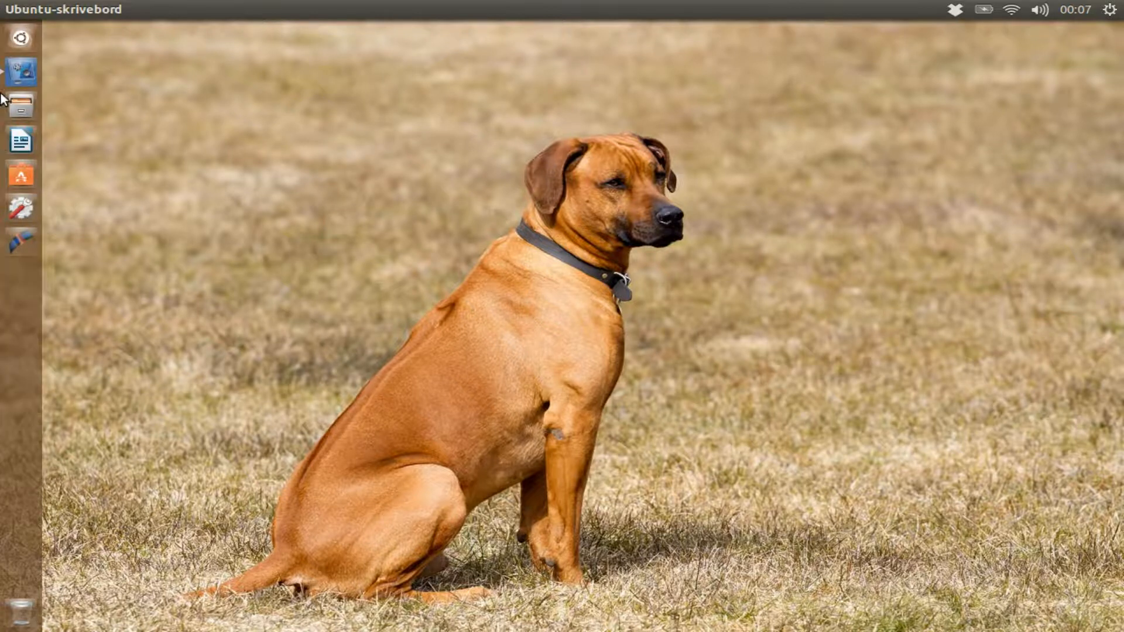
# Step: Search the dash for kdenlive and launch Kdenlive
pyautogui.click(24, 43)
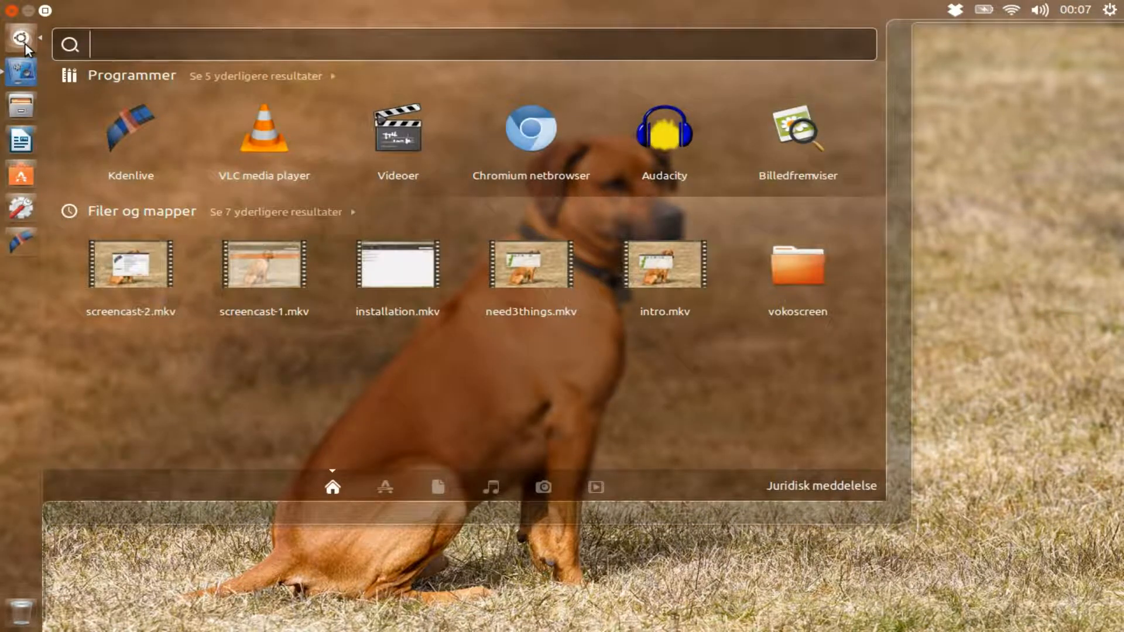
pyautogui.write('kdenlive')
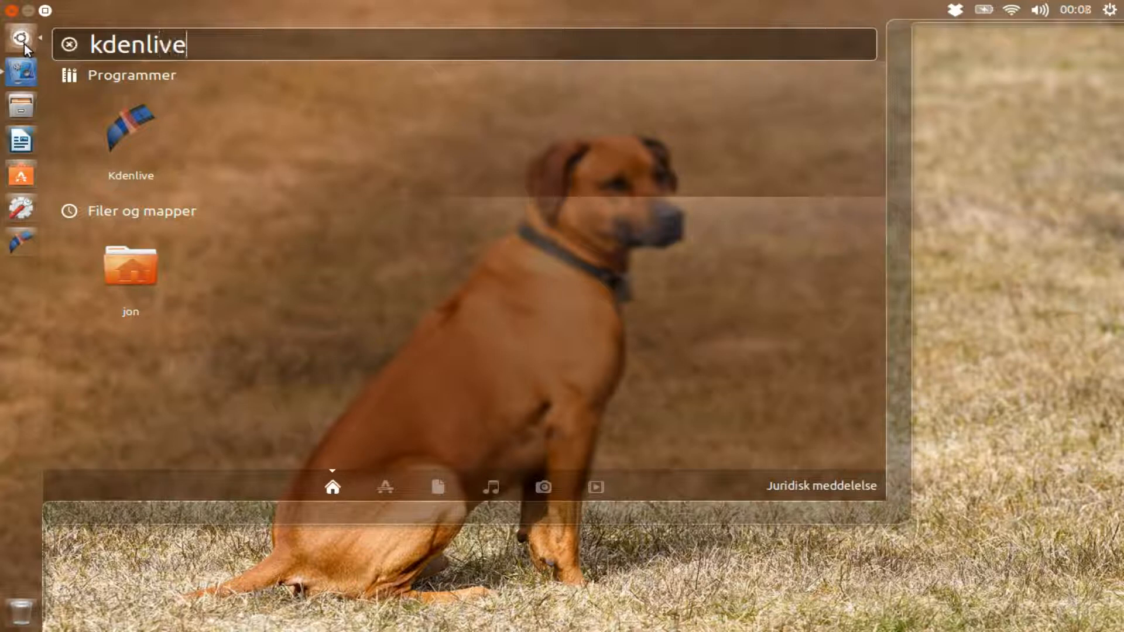
pyautogui.click(125, 117)
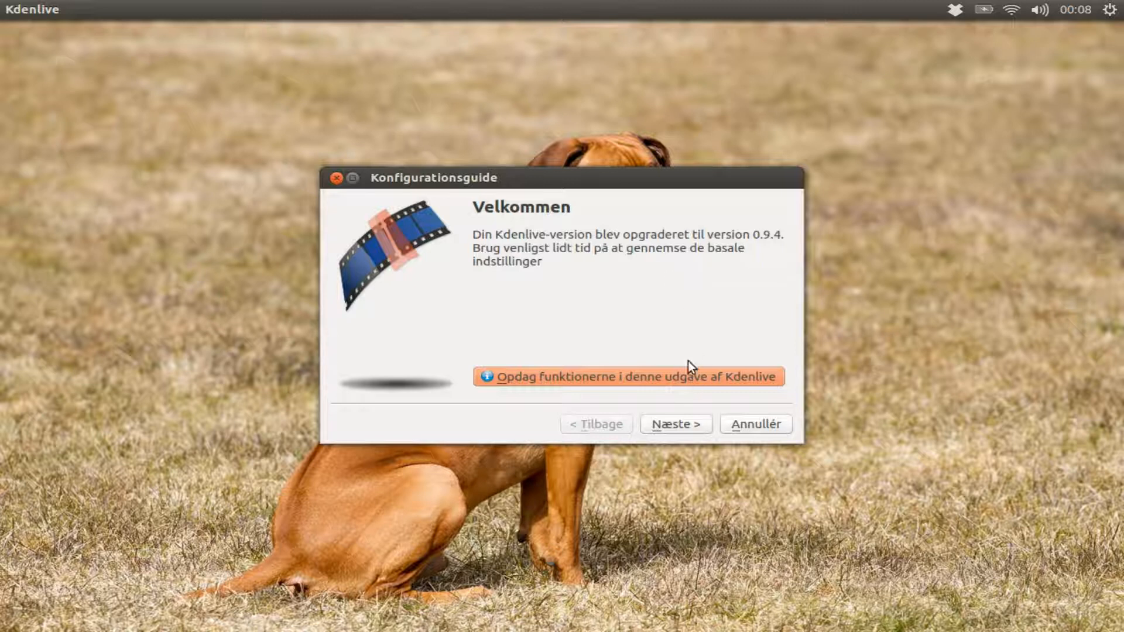
# Step: Advance the configuration wizard past the welcome and MLT engine check pages
pyautogui.click(673, 423)
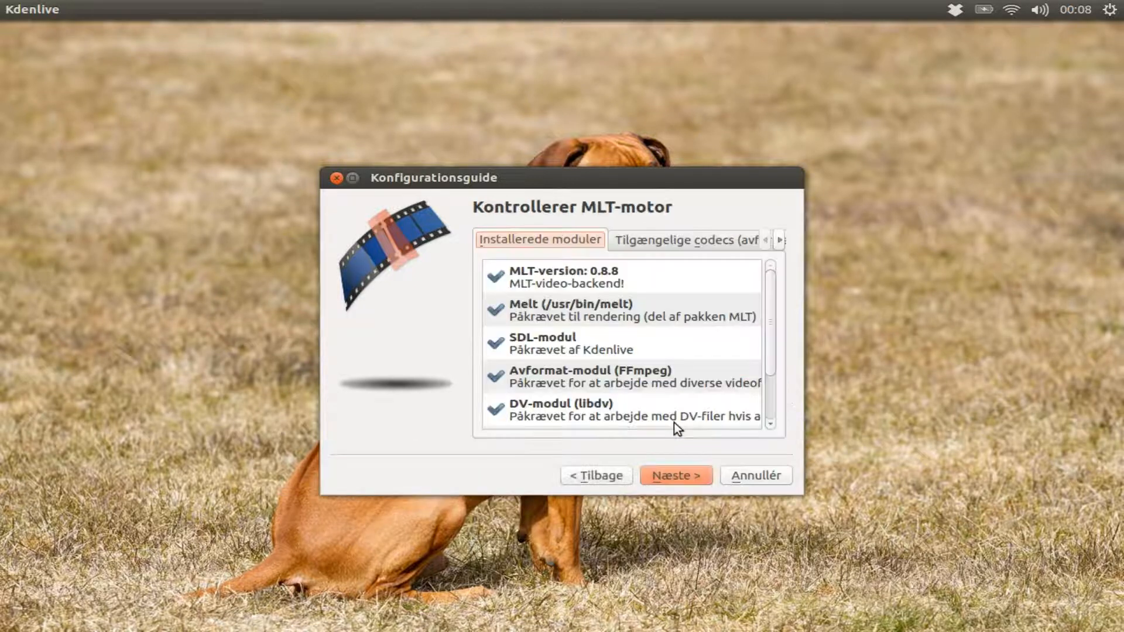
pyautogui.click(684, 475)
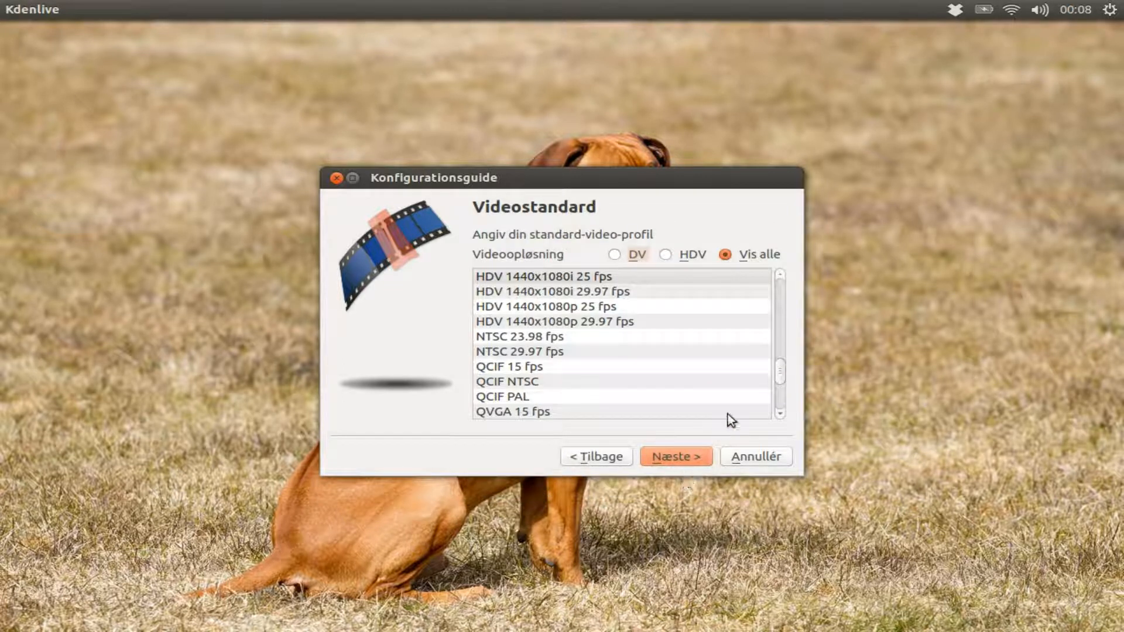
# Step: Choose HD 1080p 25 fps as the default video profile in the wizard and continue
pyautogui.moveTo(784, 380); pyautogui.dragTo(783, 323)
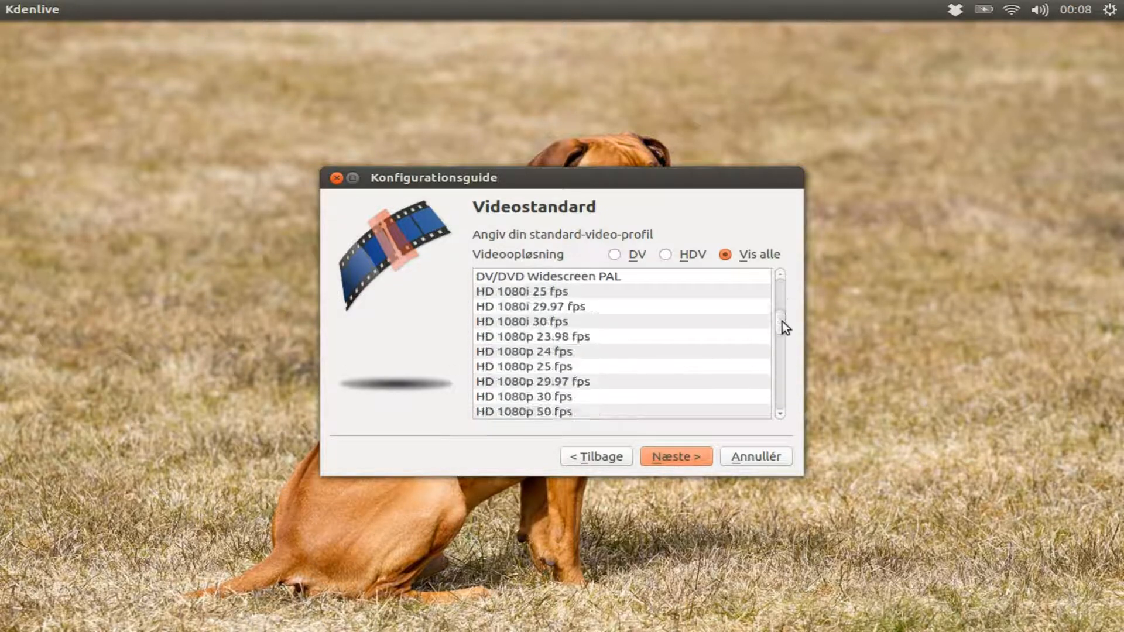
pyautogui.click(565, 368)
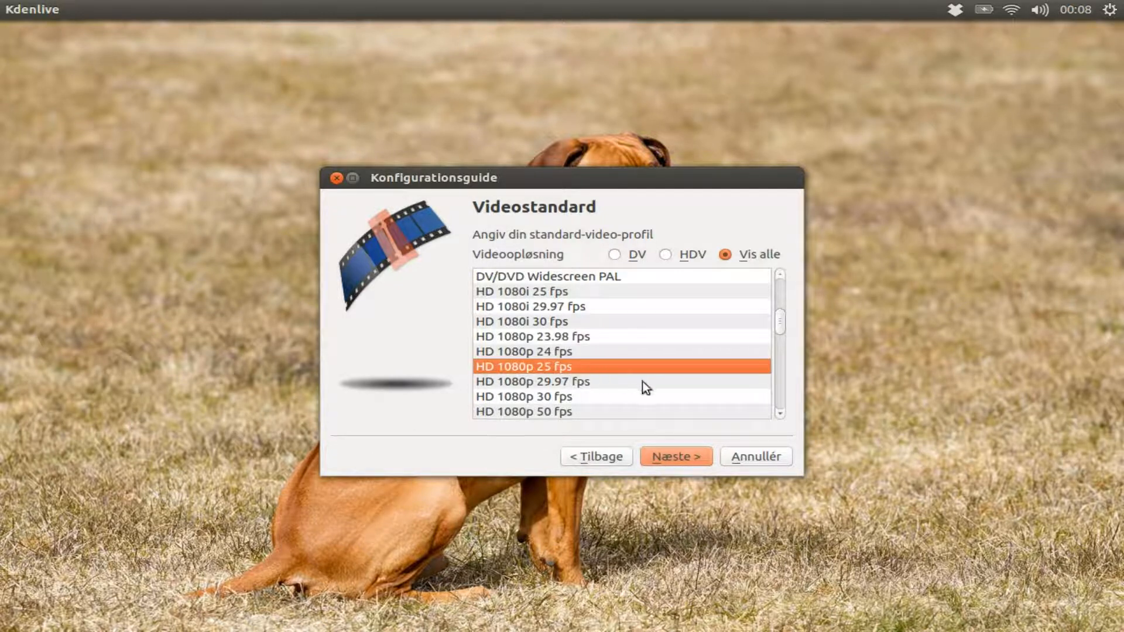
pyautogui.moveTo(649, 390)
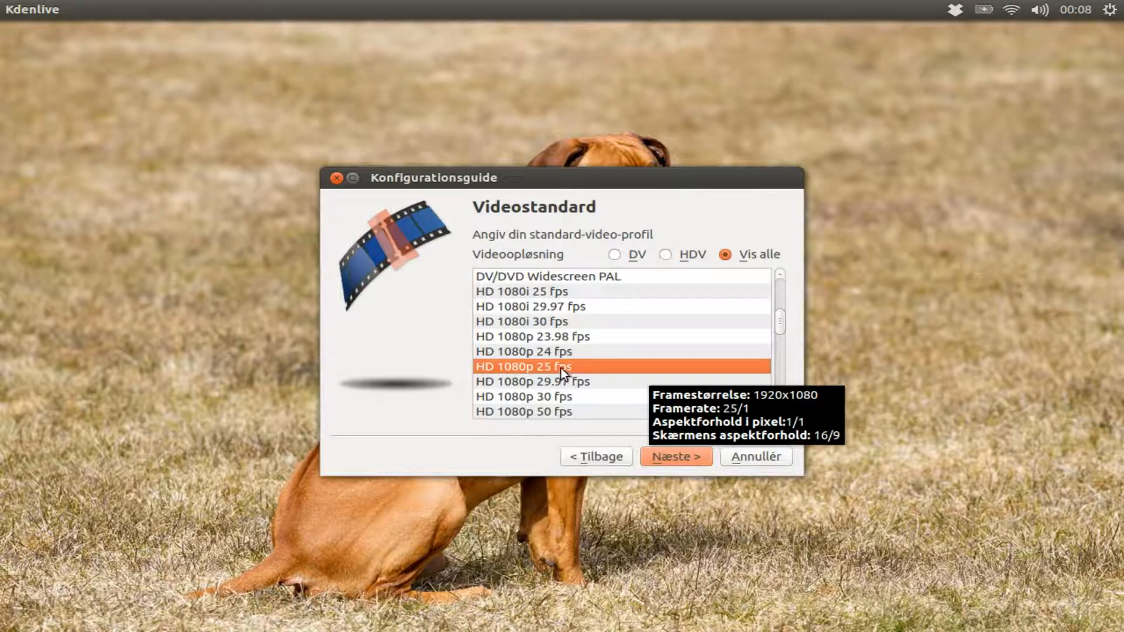
pyautogui.click(660, 458)
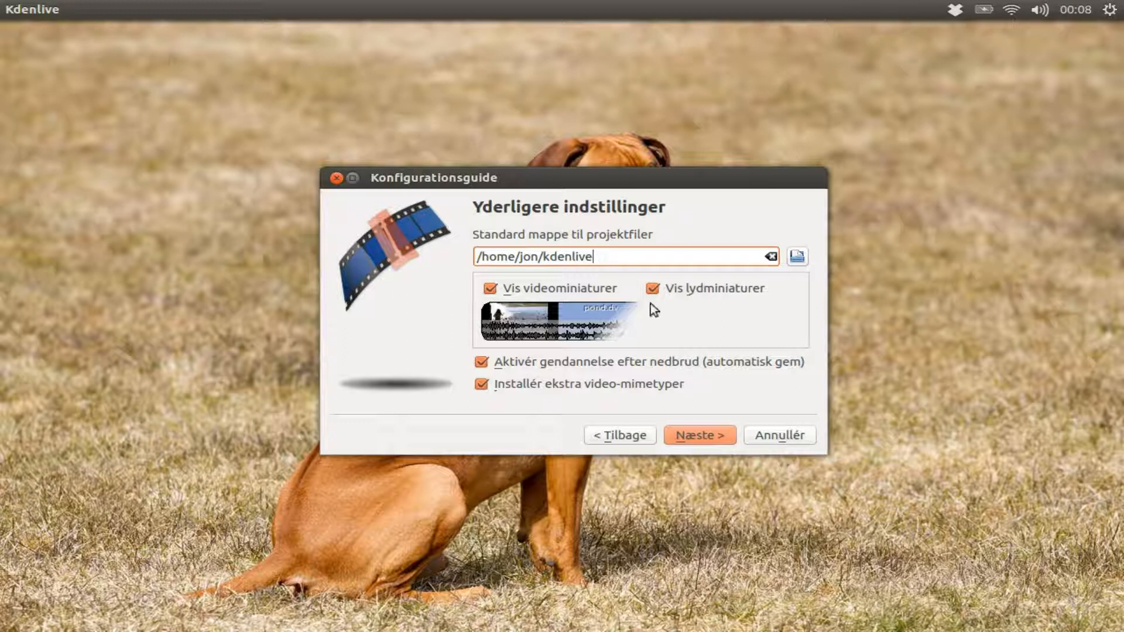
# Step: Accept the remaining wizard pages, finish the setup, and maximize the Kdenlive window
pyautogui.click(700, 432)
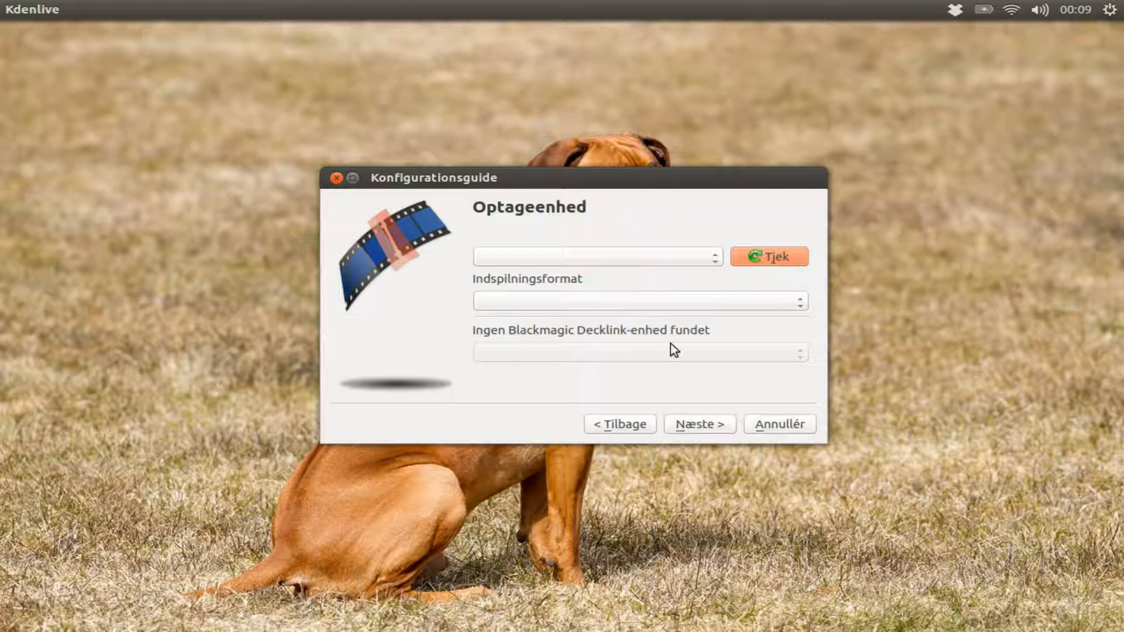
pyautogui.click(696, 426)
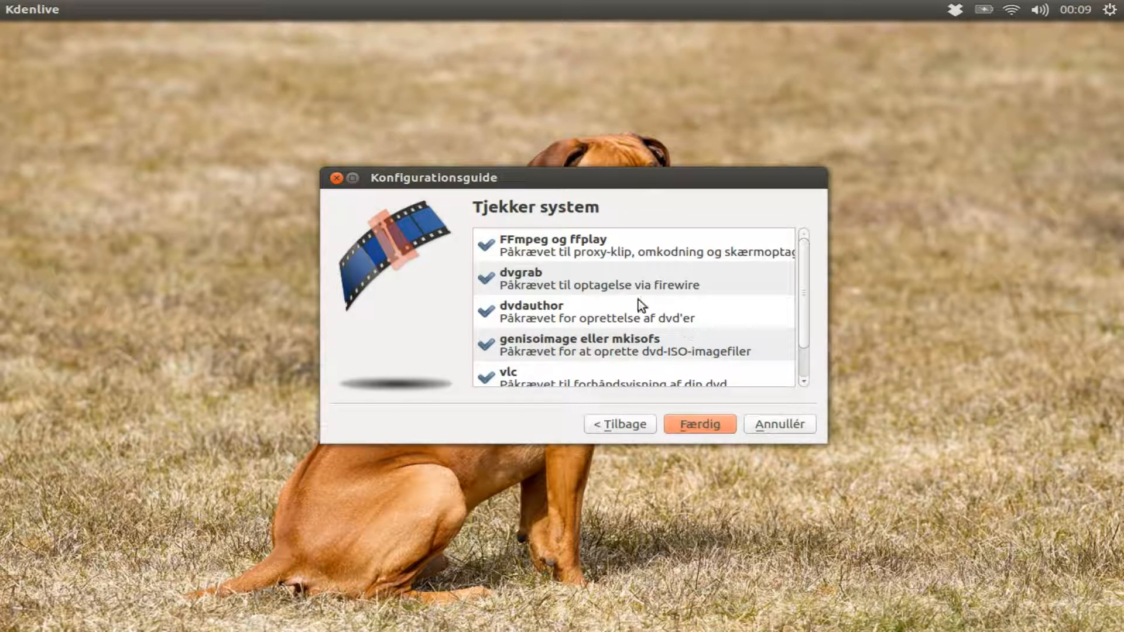
pyautogui.moveTo(803, 296); pyautogui.dragTo(805, 328)
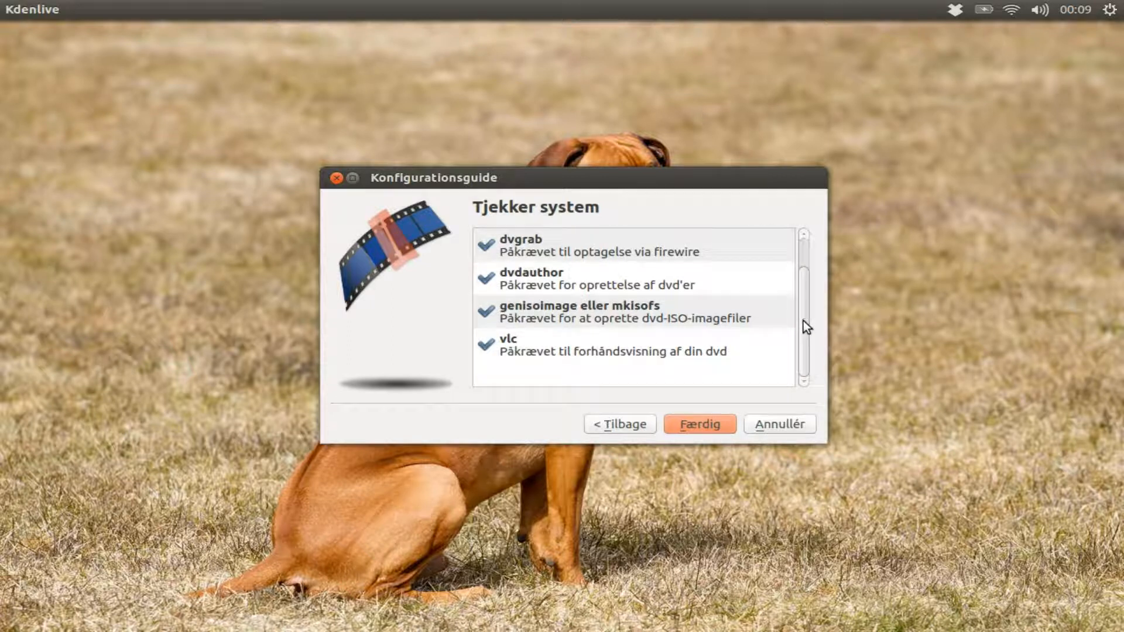
pyautogui.click(705, 424)
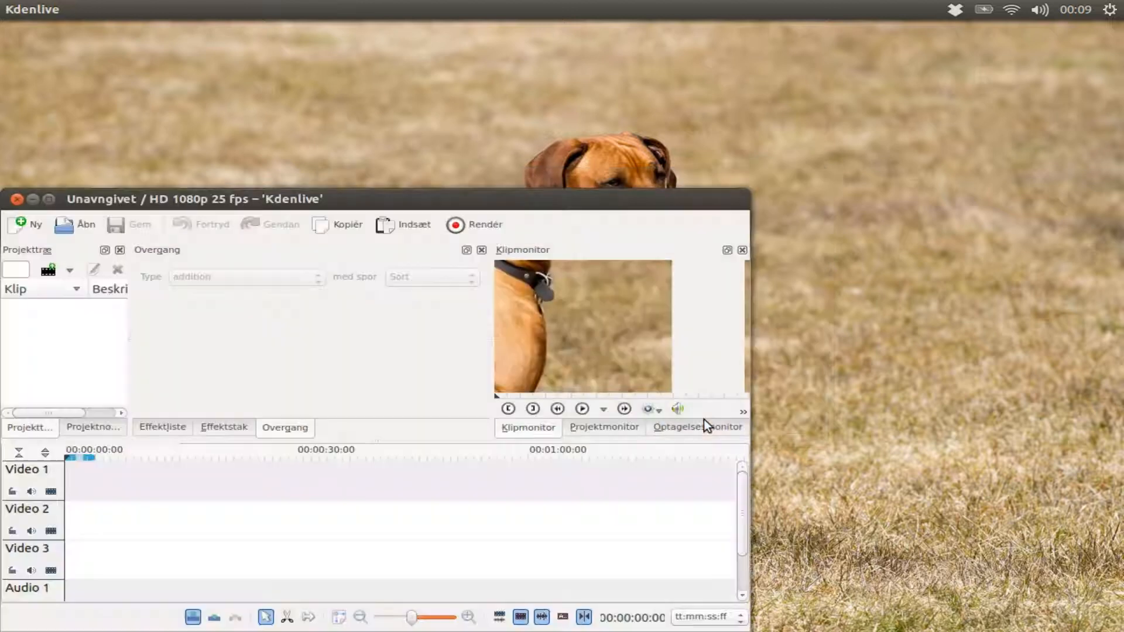
pyautogui.moveTo(396, 199); pyautogui.dragTo(468, 3)
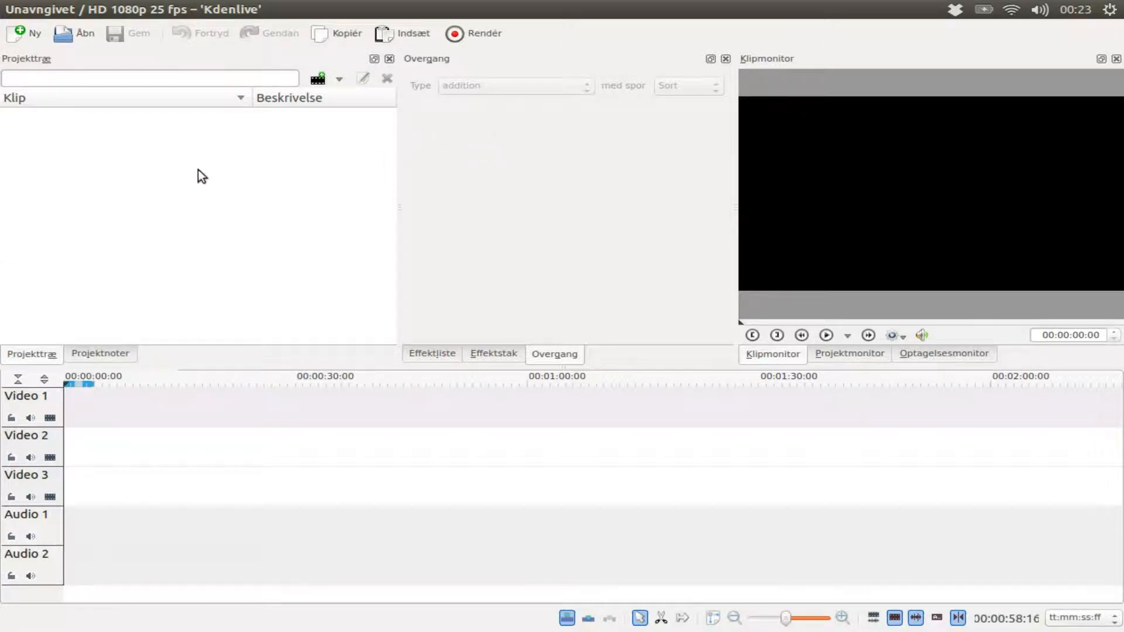
# Step: Open the file manager and browse the Samsung phone's Card/DCIM/Camera folder
pyautogui.moveTo(3, 185)
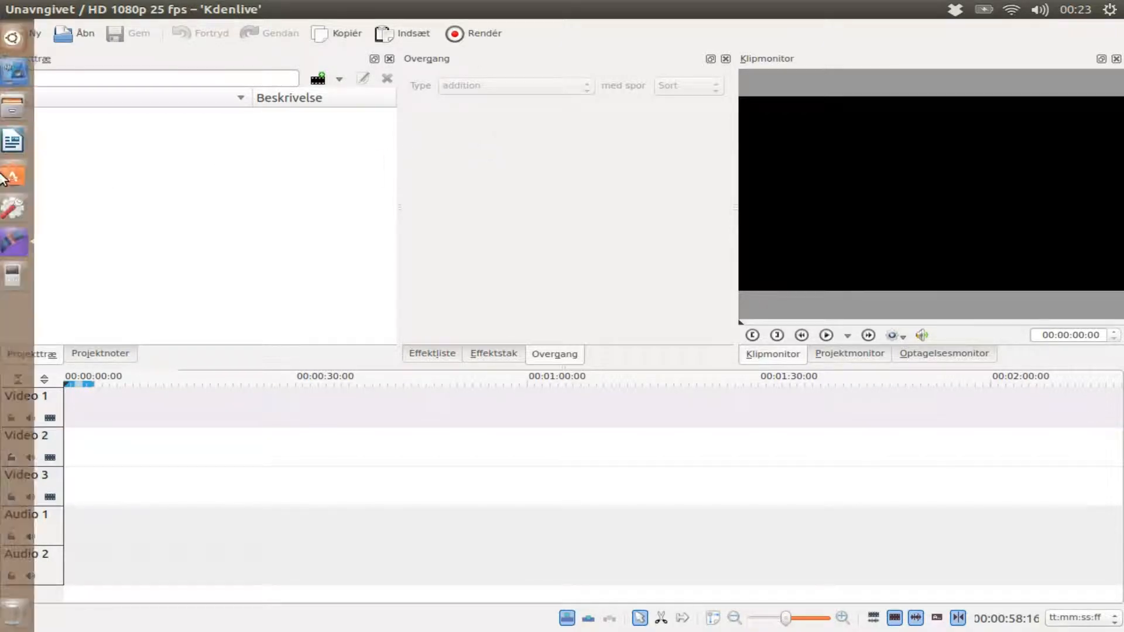
pyautogui.click(10, 108)
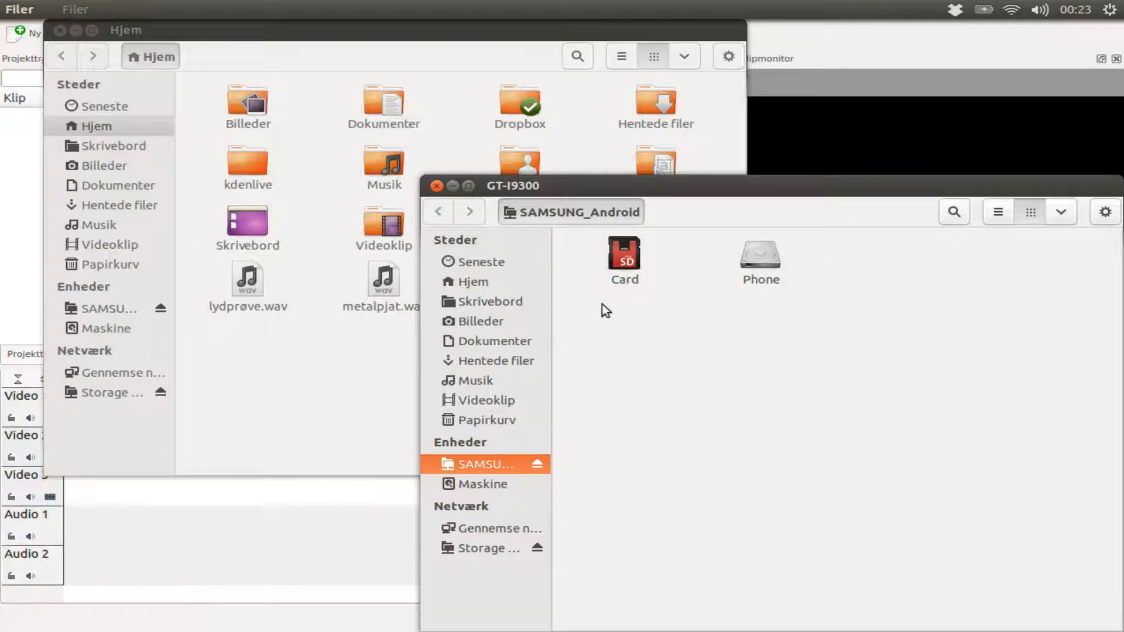
pyautogui.doubleClick(627, 262)
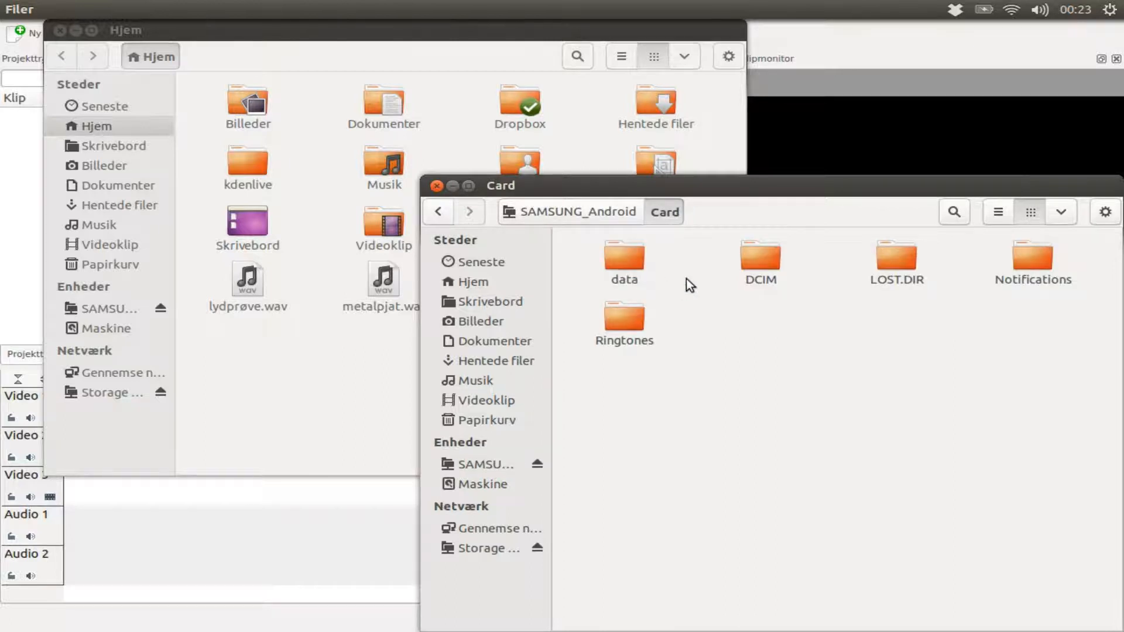
pyautogui.doubleClick(758, 268)
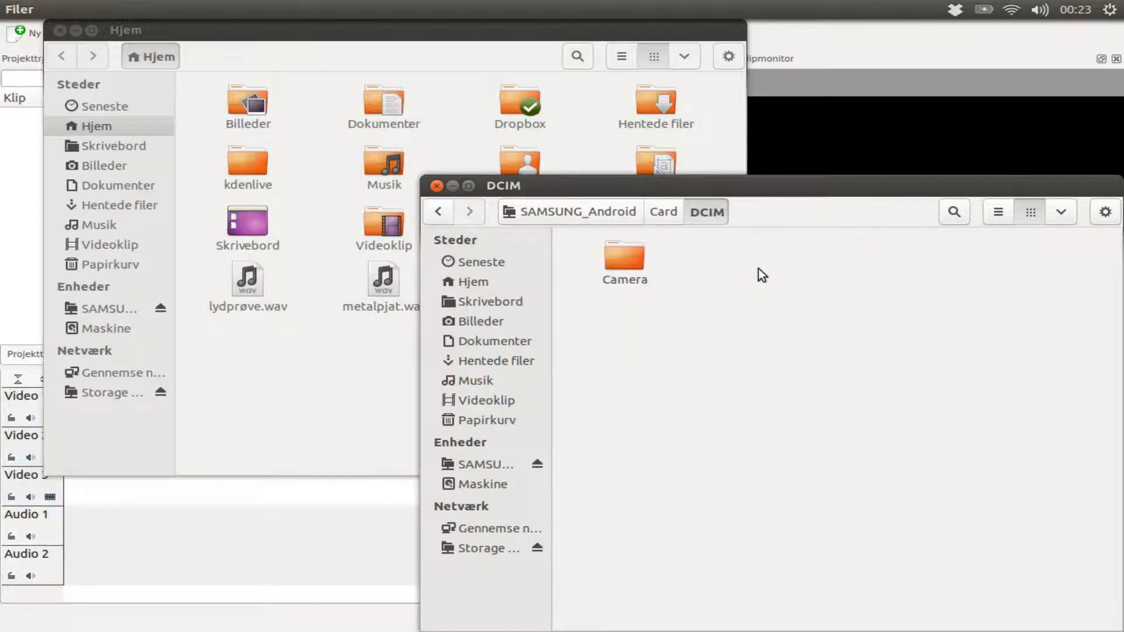
pyautogui.doubleClick(631, 263)
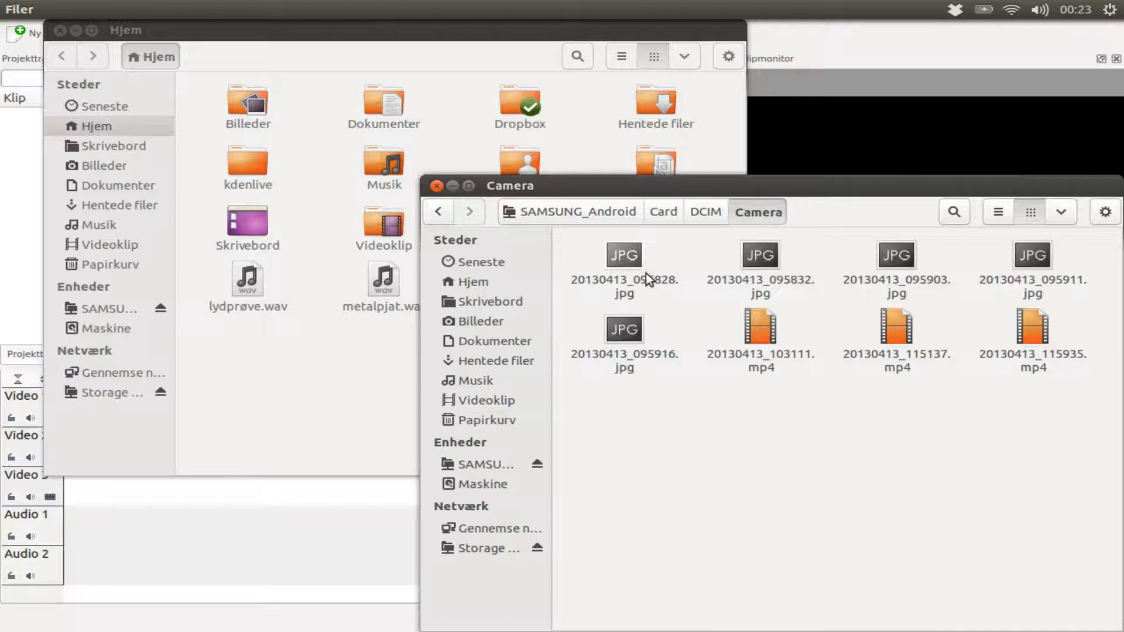
# Step: Copy the videos 20130413_115935.mp4 and 20130413_103111.mp4 from the phone into the home Videoklip folder
pyautogui.click(1032, 339)
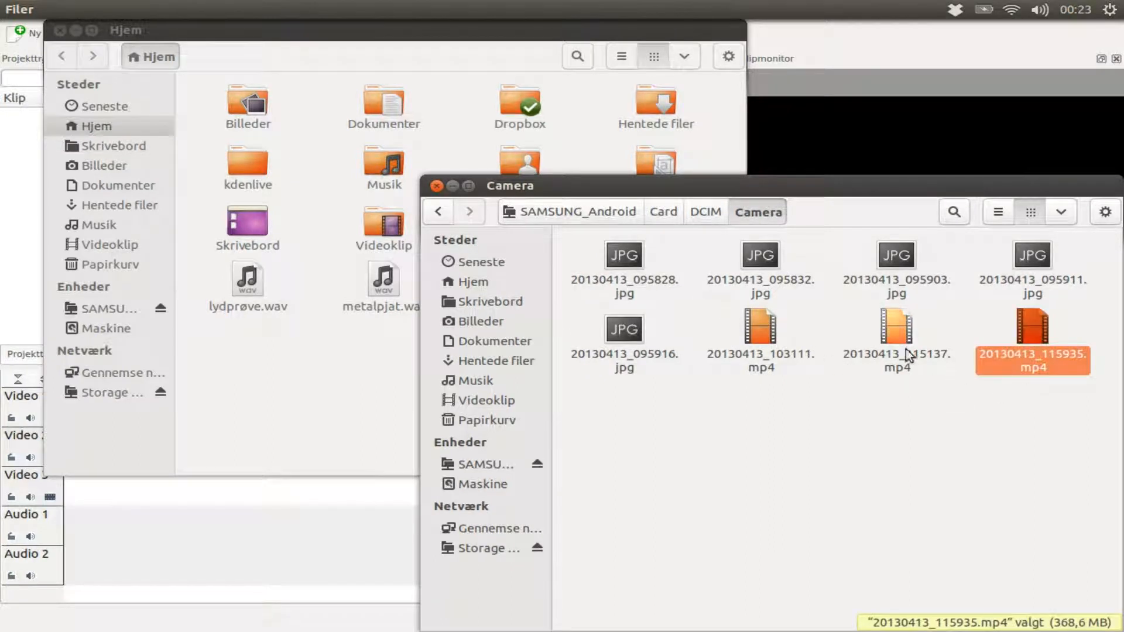
pyautogui.keyDown('ctrl'); pyautogui.click(778, 331); pyautogui.keyUp('ctrl')
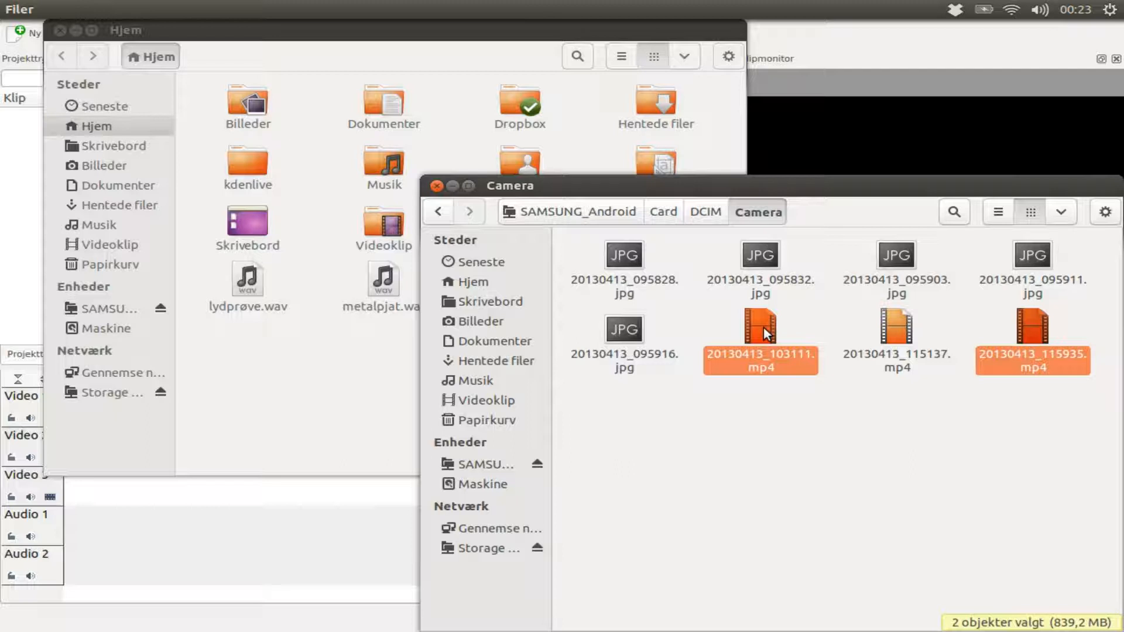
pyautogui.moveTo(763, 328); pyautogui.dragTo(117, 246)
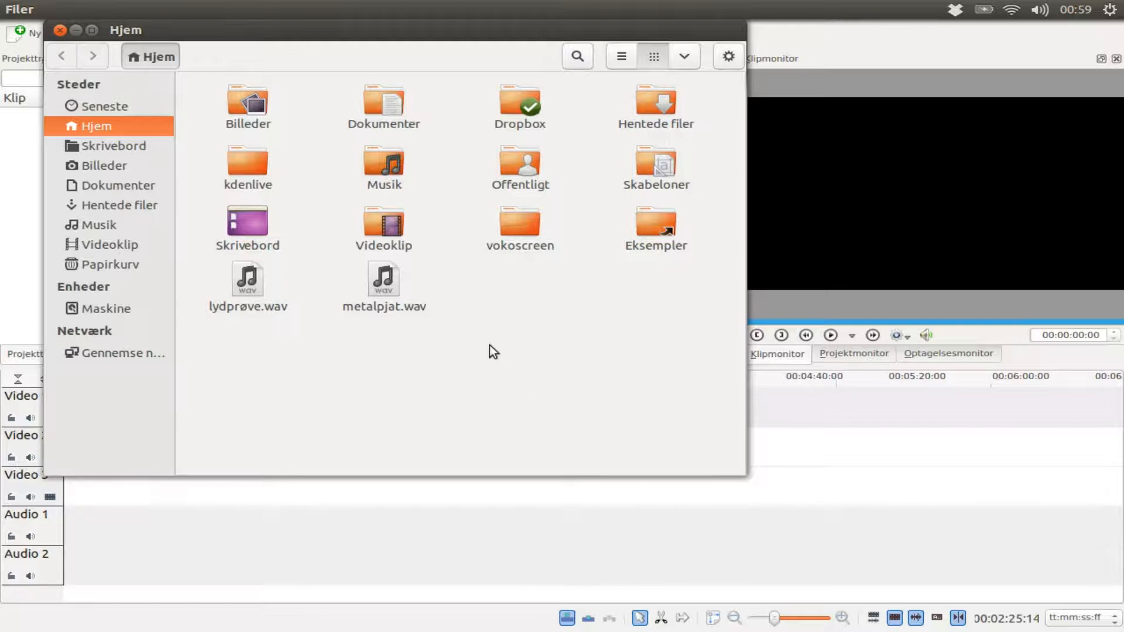
# Step: Open the Videoklip folder and drag both mp4 clips into the Kdenlive project tree, then close the file window
pyautogui.doubleClick(398, 235)
pyautogui.moveTo(445, 186); pyautogui.dragTo(258, 87)
pyautogui.moveTo(268, 36); pyautogui.dragTo(658, 191)
pyautogui.moveTo(668, 246); pyautogui.dragTo(237, 160)
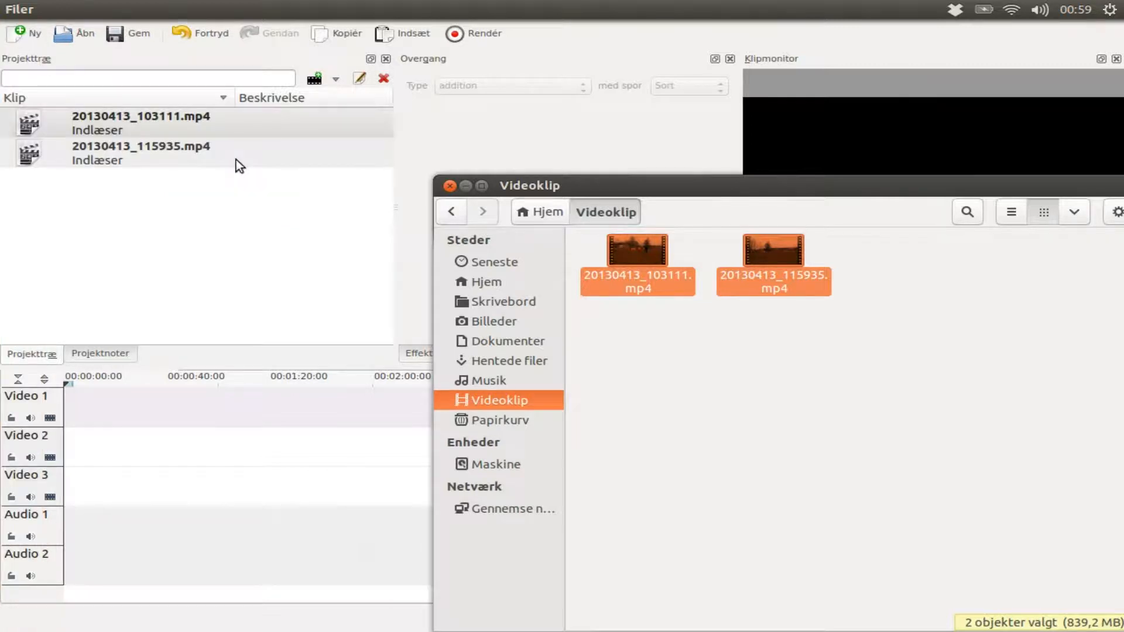
pyautogui.click(450, 186)
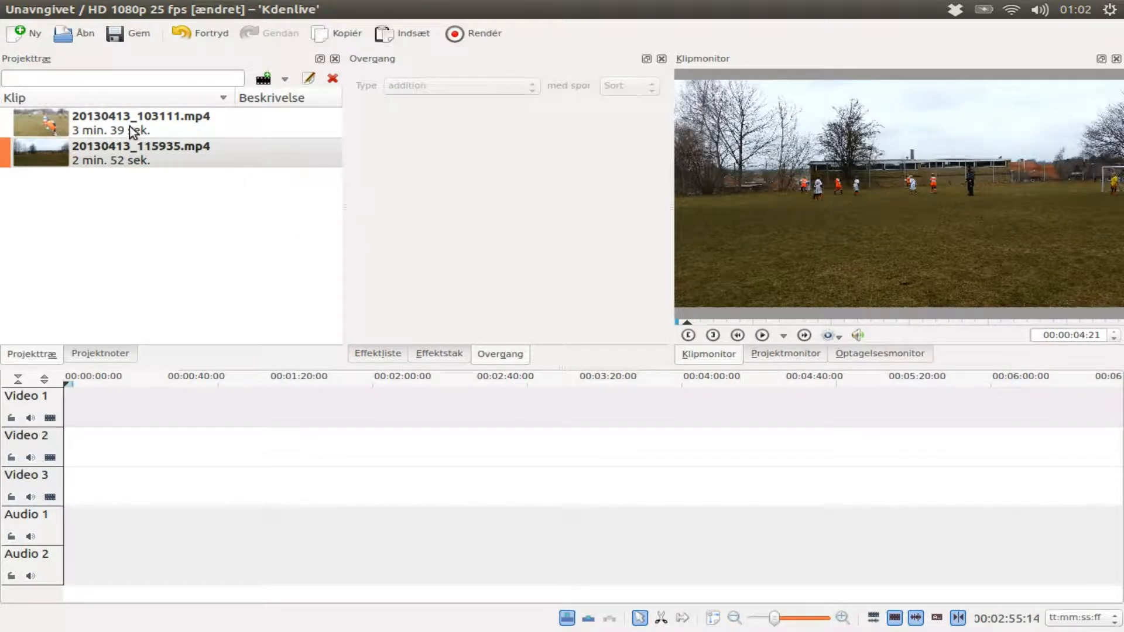
# Step: Place 20130413_103111.mp4 at the start of the Video 1 track and 20130413_115935.mp4 directly after it
pyautogui.moveTo(134, 125); pyautogui.dragTo(64, 410)
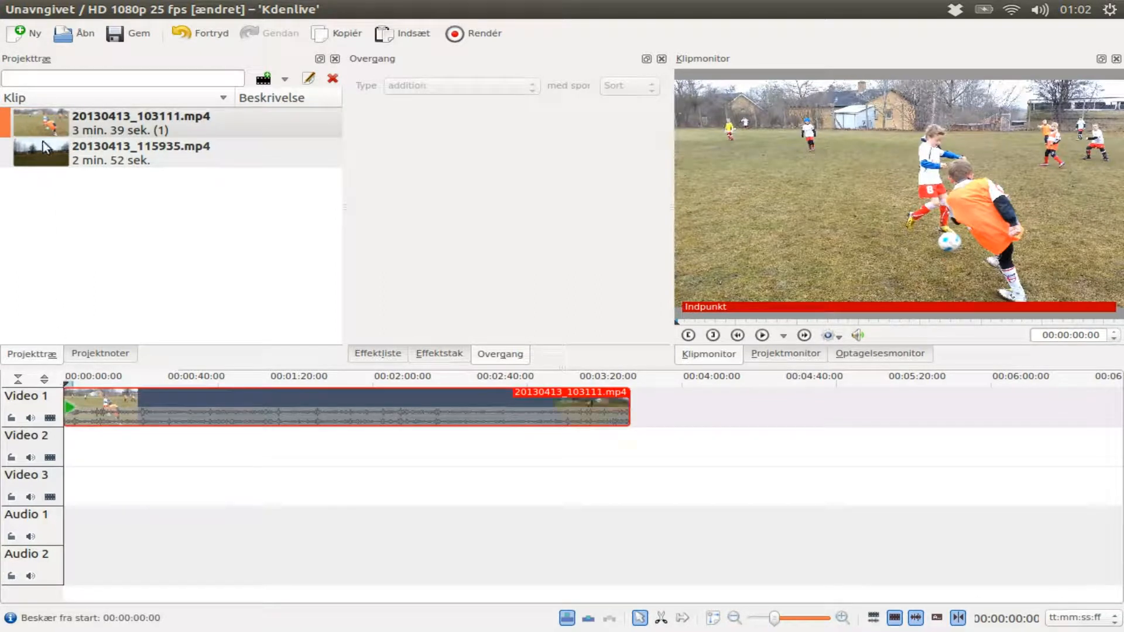
pyautogui.moveTo(66, 157); pyautogui.dragTo(633, 405)
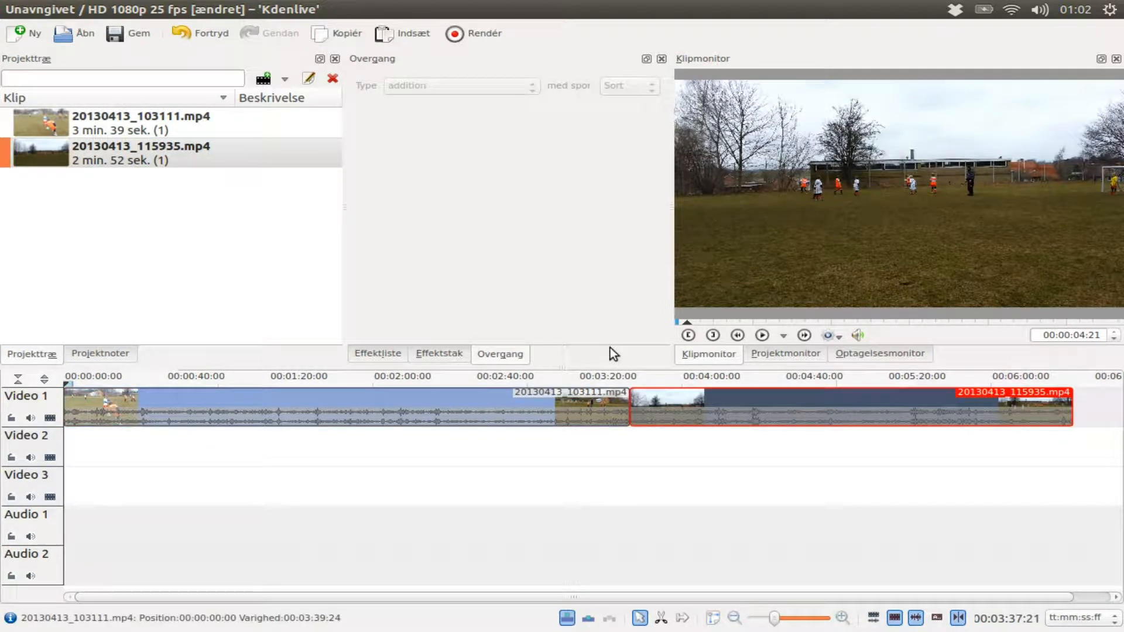
# Step: Open the Render dialog and pick the PAL 1080 25p profile under HDV
pyautogui.click(470, 33)
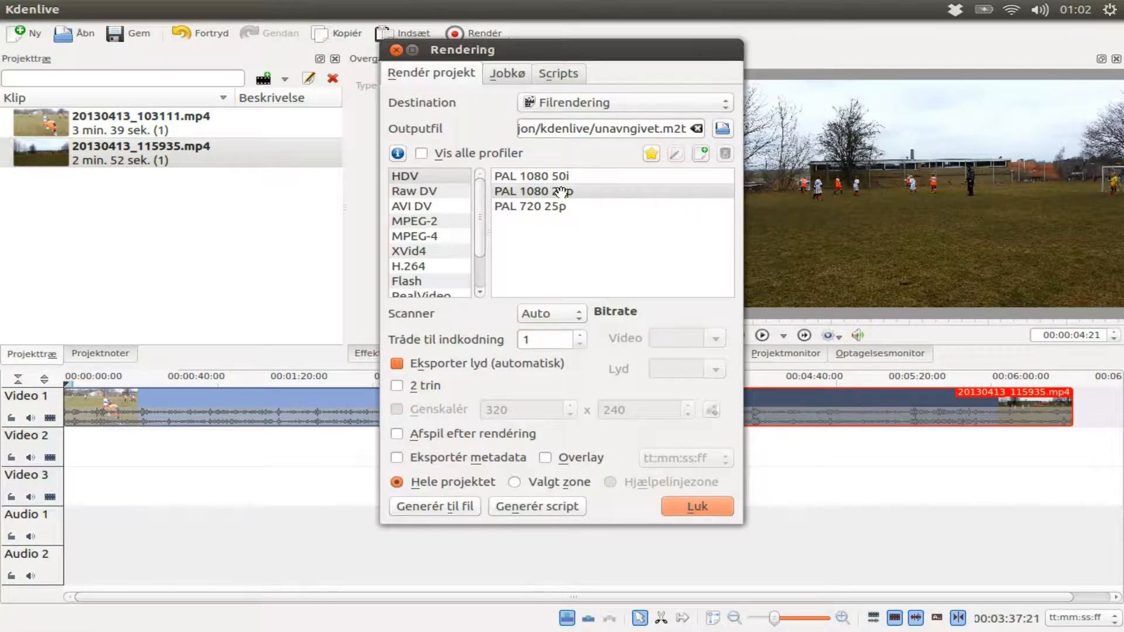
pyautogui.click(563, 206)
pyautogui.click(562, 192)
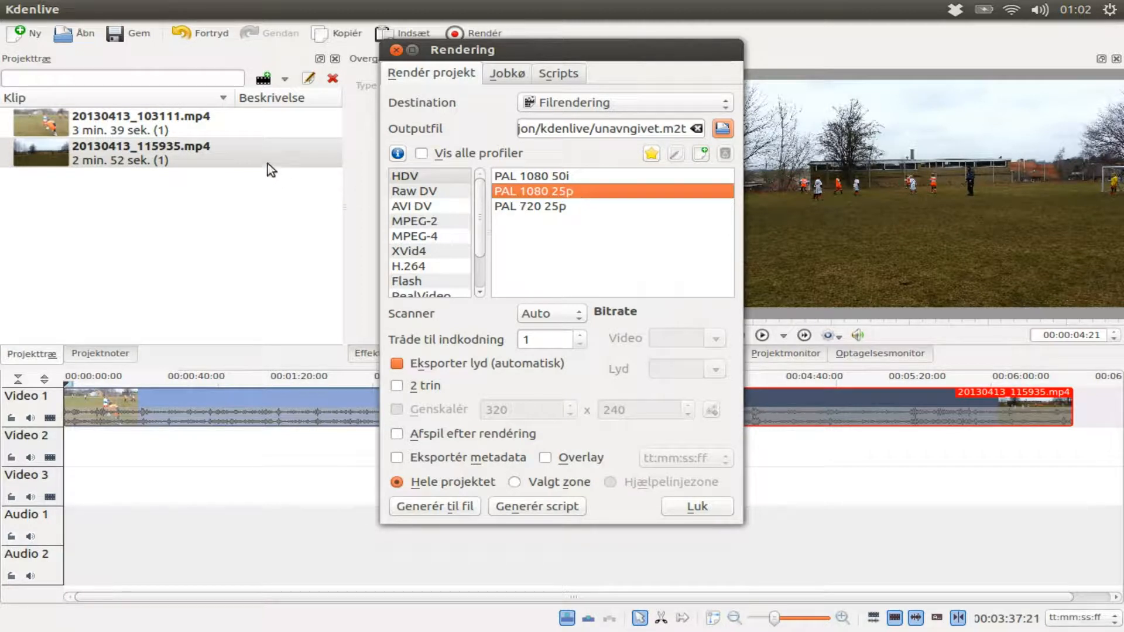
# Step: Open and inspect the clip properties of 20130413_115935.mp4 in the project tree
pyautogui.click(217, 154)
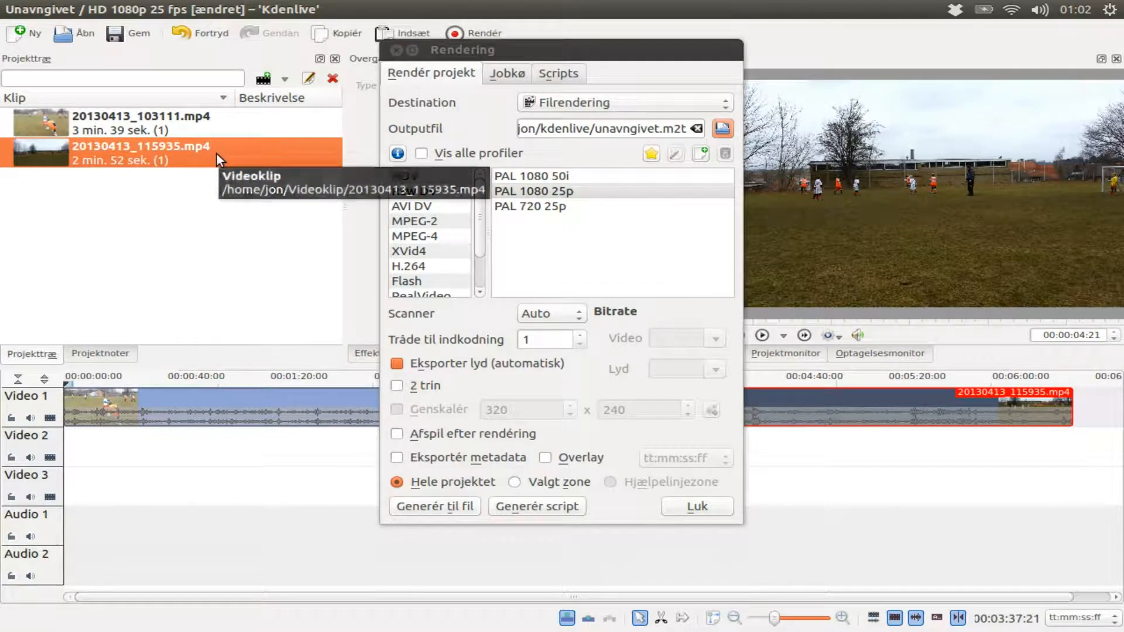
pyautogui.rightClick(217, 154)
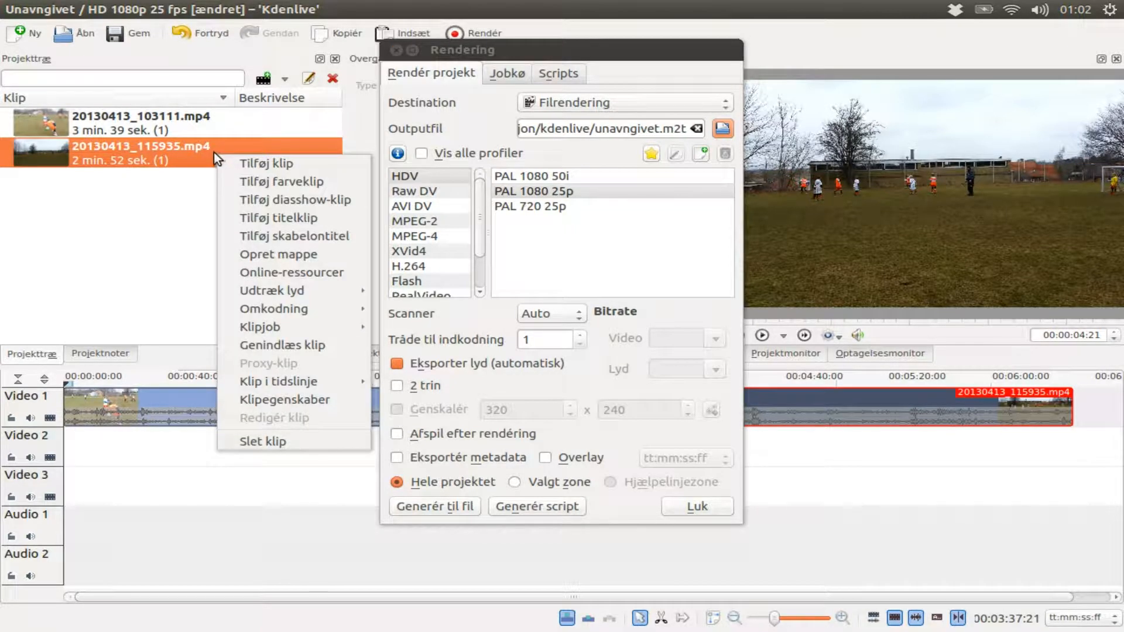
pyautogui.click(286, 401)
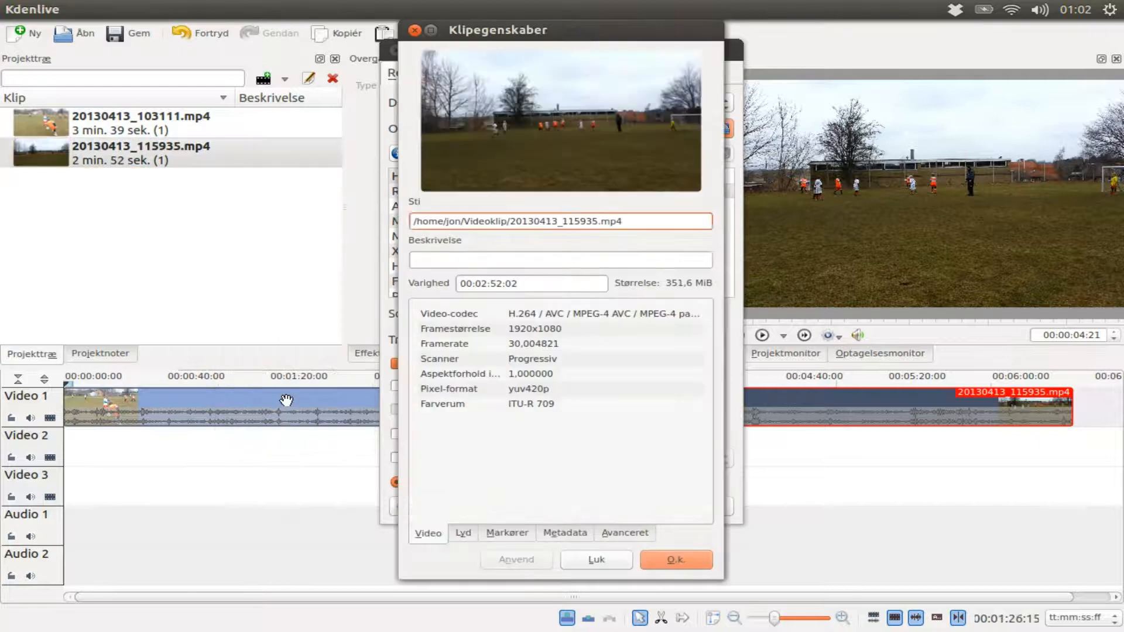
pyautogui.click(519, 342)
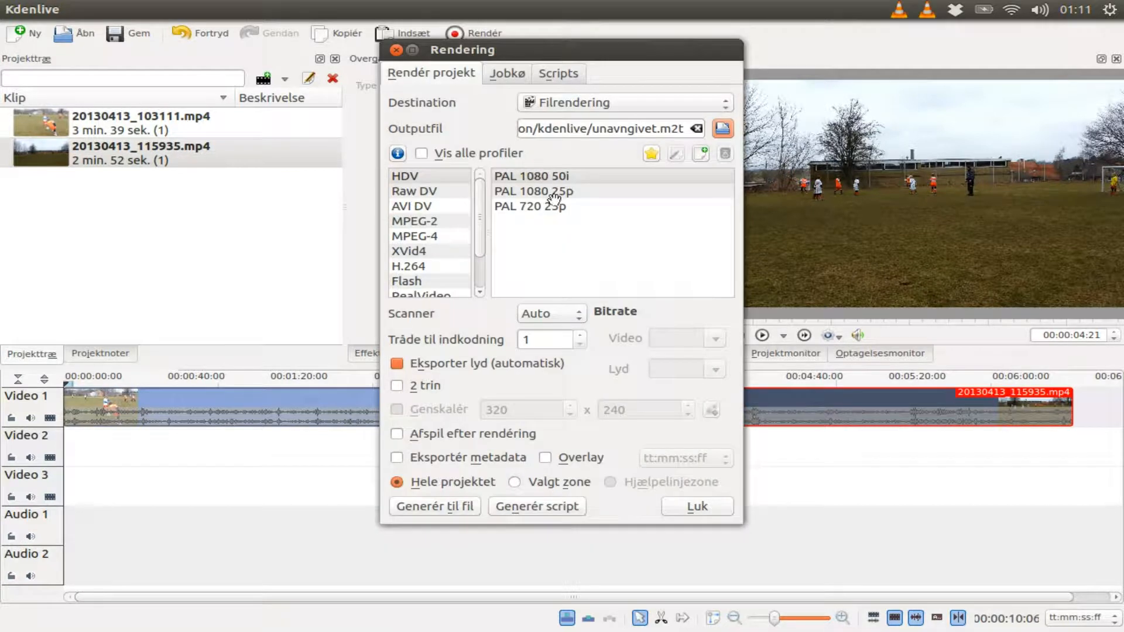
# Step: Switch the render destination to Tabsfri / HQ and close the Render dialog
pyautogui.click(555, 193)
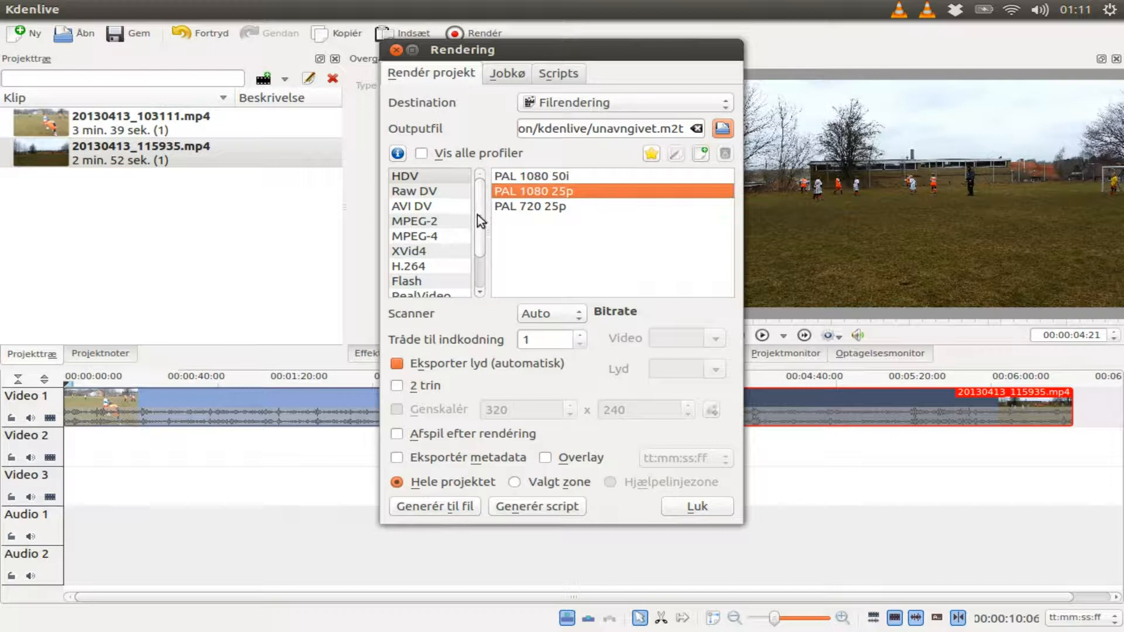
pyautogui.moveTo(482, 219); pyautogui.dragTo(479, 258)
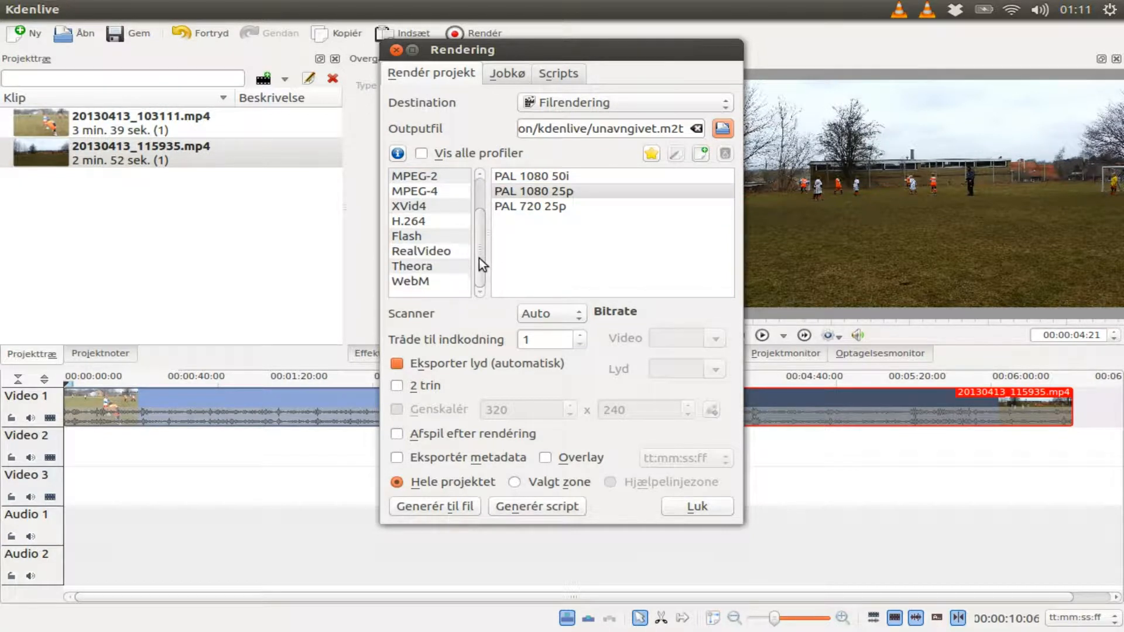
pyautogui.click(603, 103)
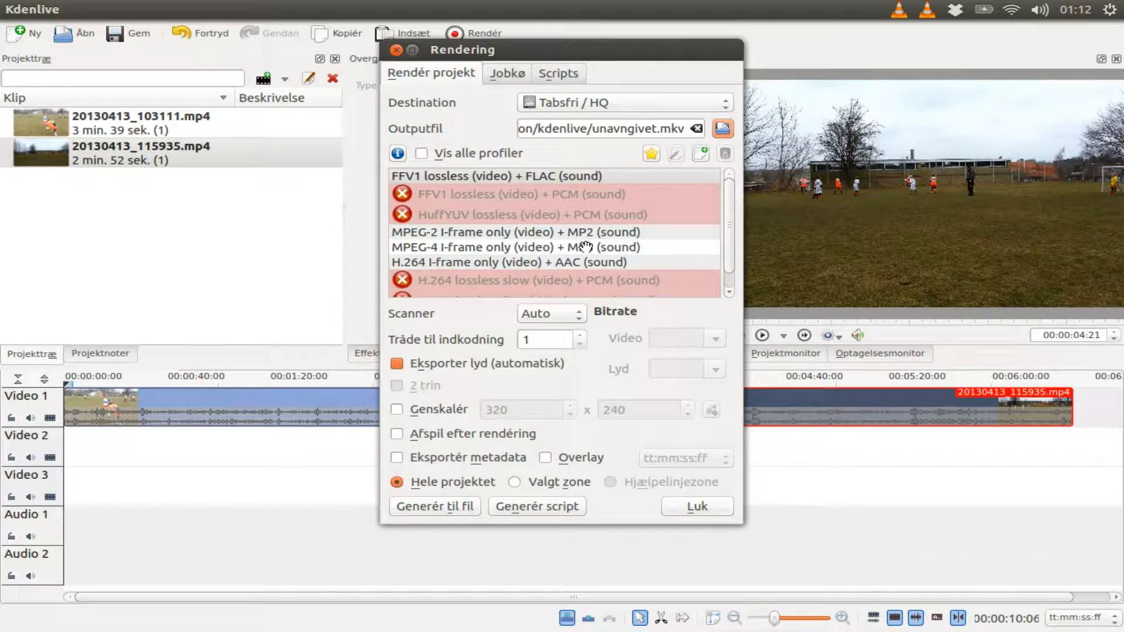
pyautogui.click(280, 156)
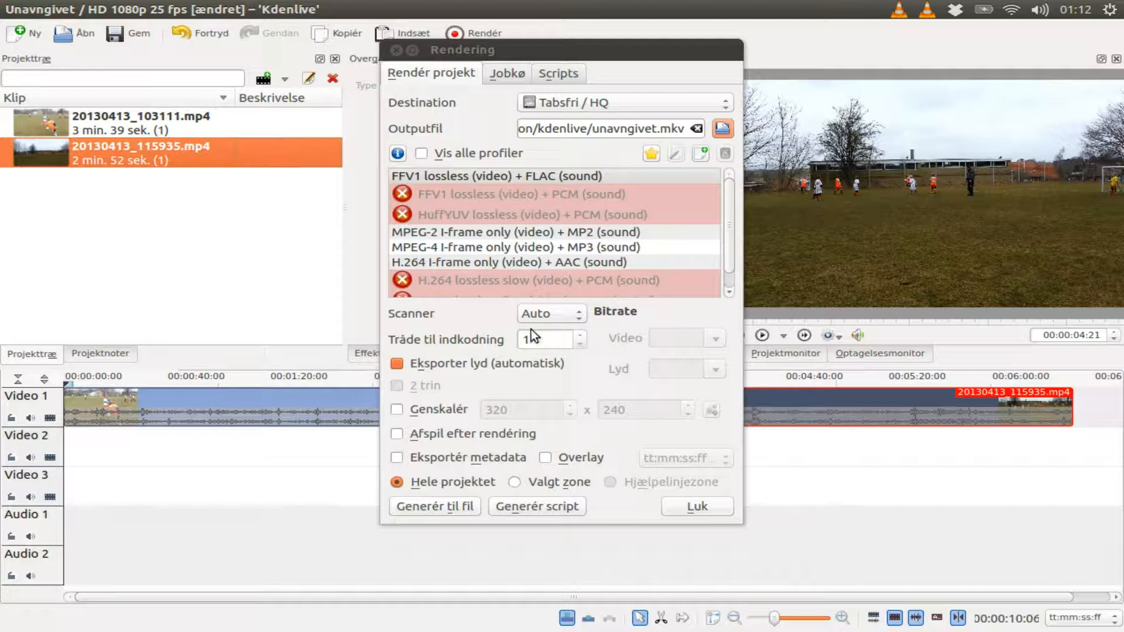
pyautogui.click(696, 507)
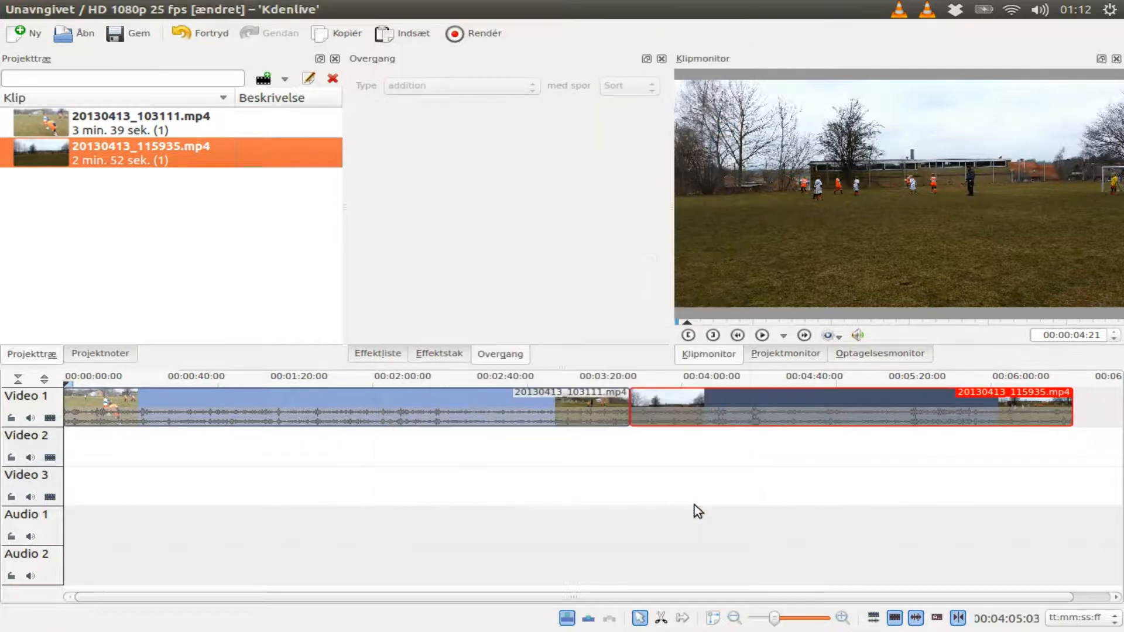
# Step: Adjust the project profile to clip 20130413_103111.mp4, choosing HD 1080p 30 fps
pyautogui.click(100, 118)
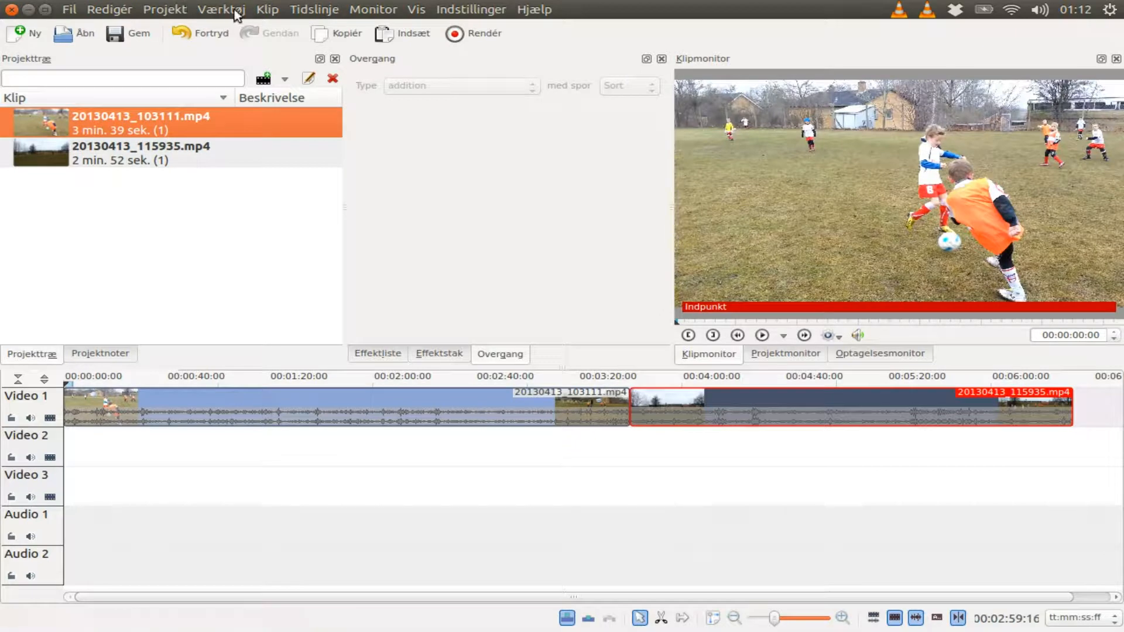
pyautogui.click(165, 11)
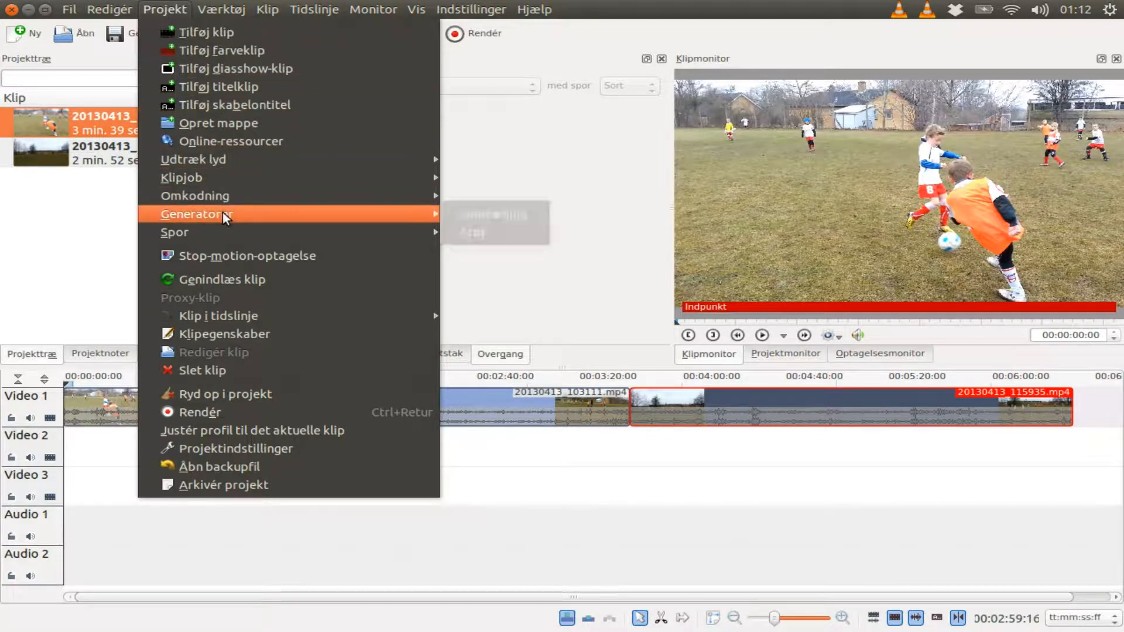
pyautogui.click(276, 431)
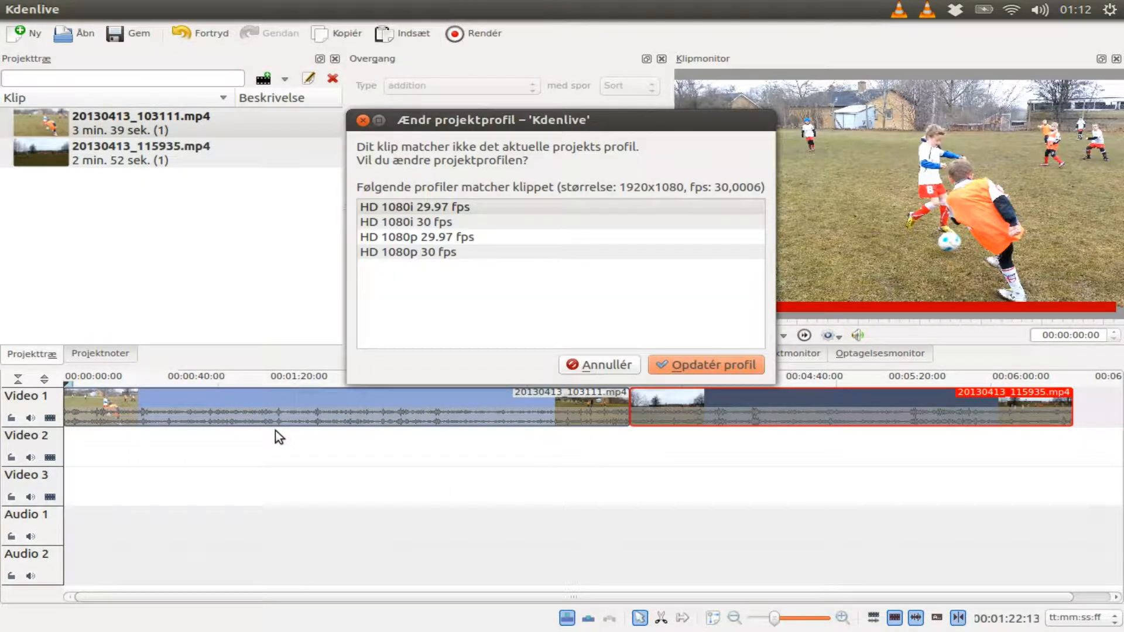
pyautogui.click(424, 253)
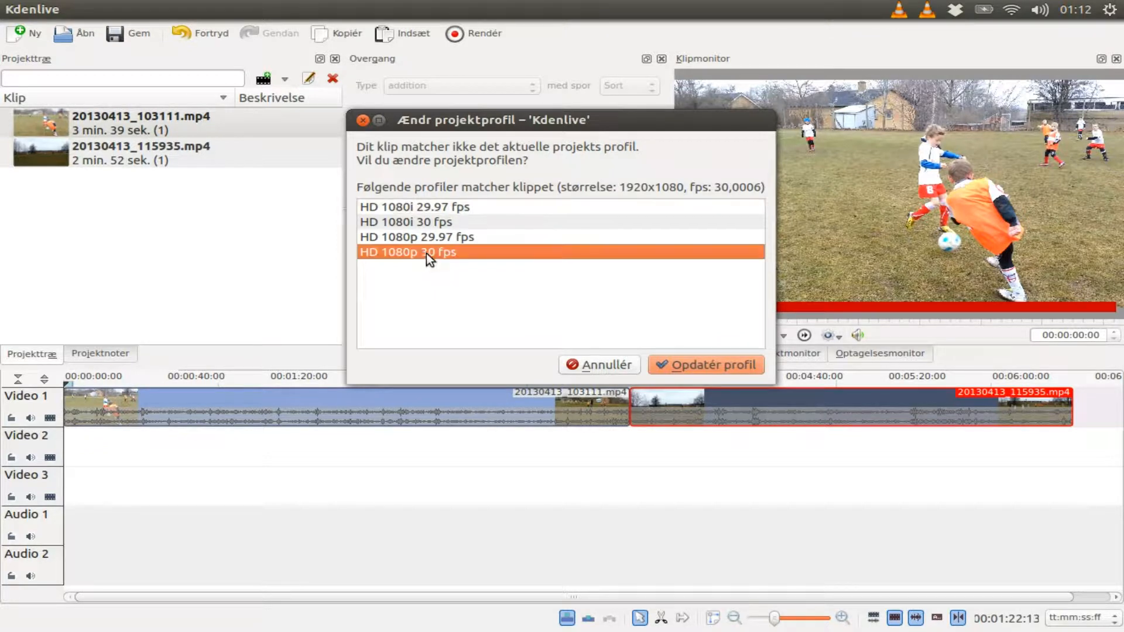
pyautogui.click(702, 366)
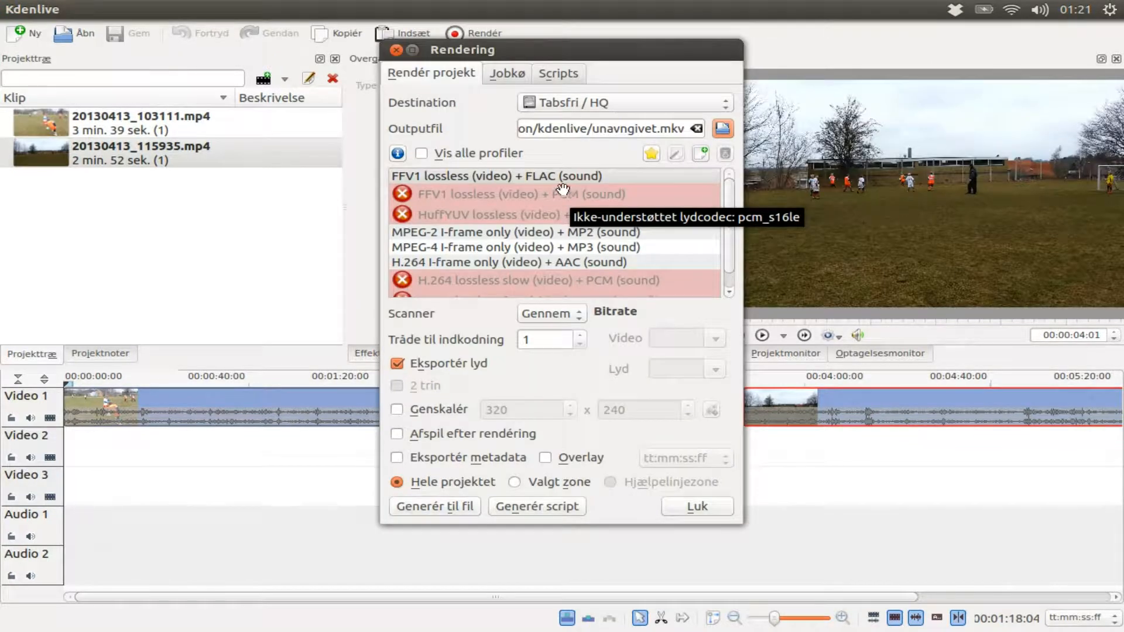
# Step: Set the render destination to Filrendering and choose the H.264 format
pyautogui.click(208, 165)
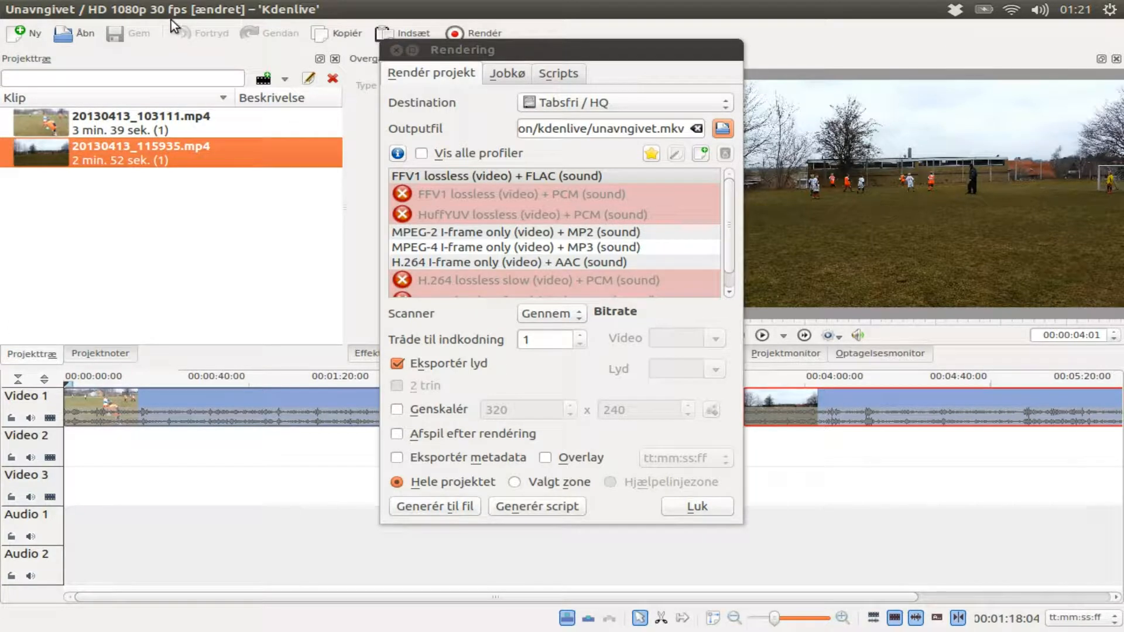
pyautogui.click(622, 109)
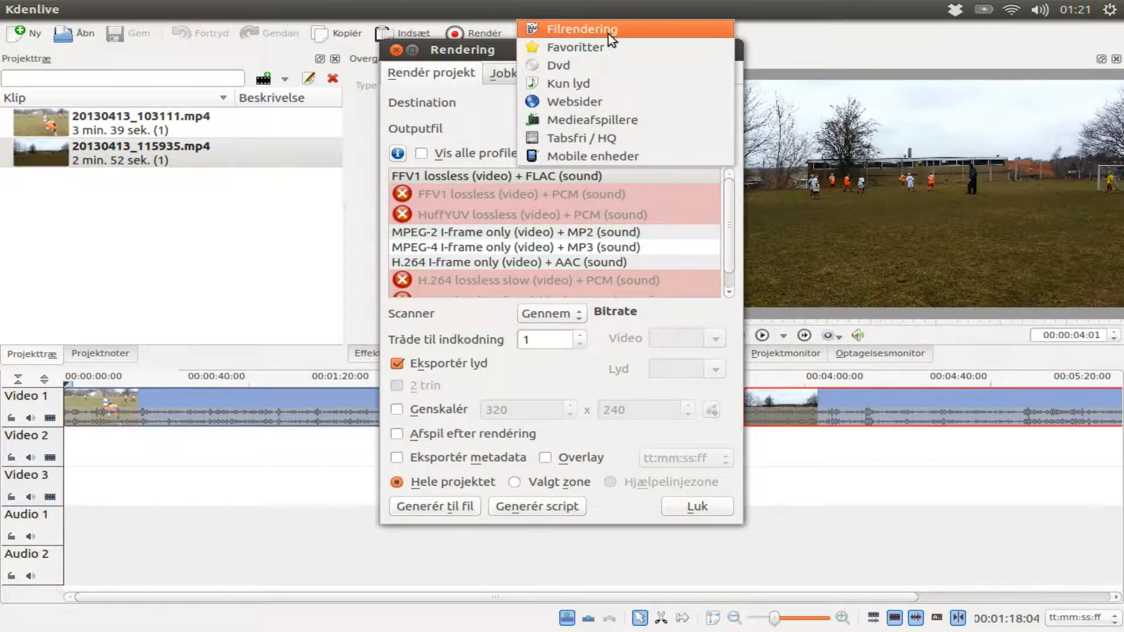
pyautogui.click(609, 34)
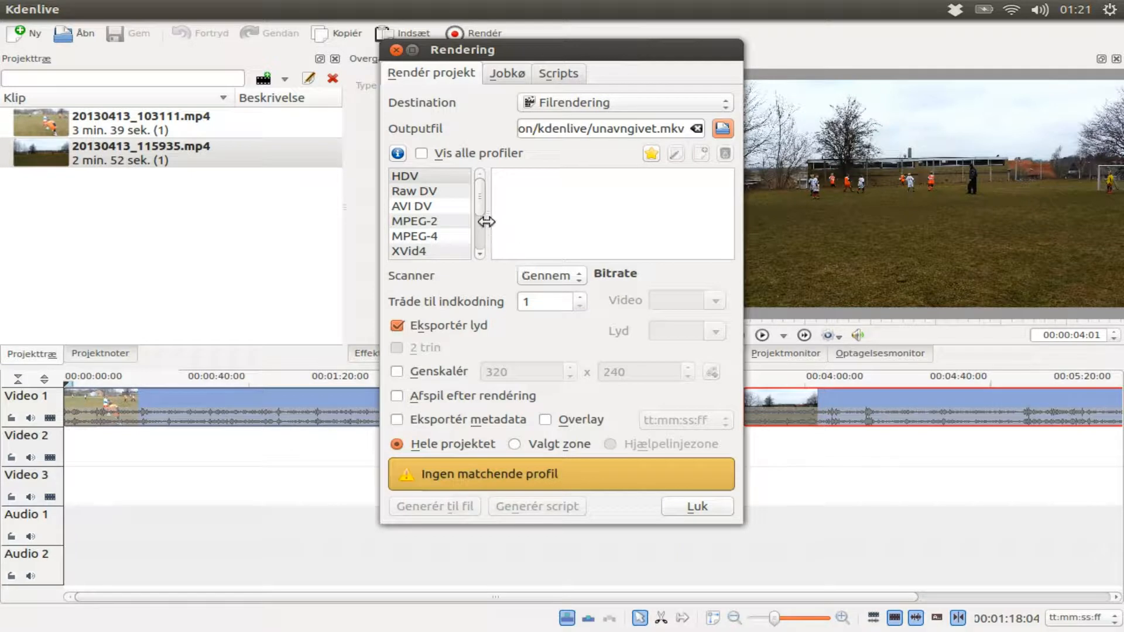
pyautogui.moveTo(479, 212); pyautogui.dragTo(470, 225)
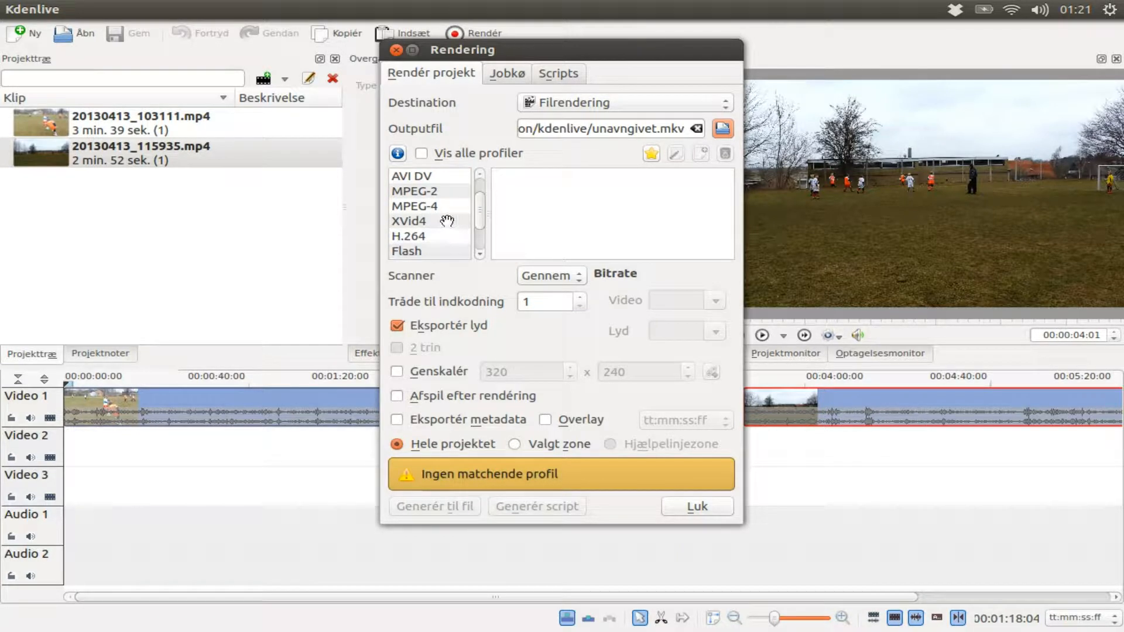
pyautogui.click(416, 238)
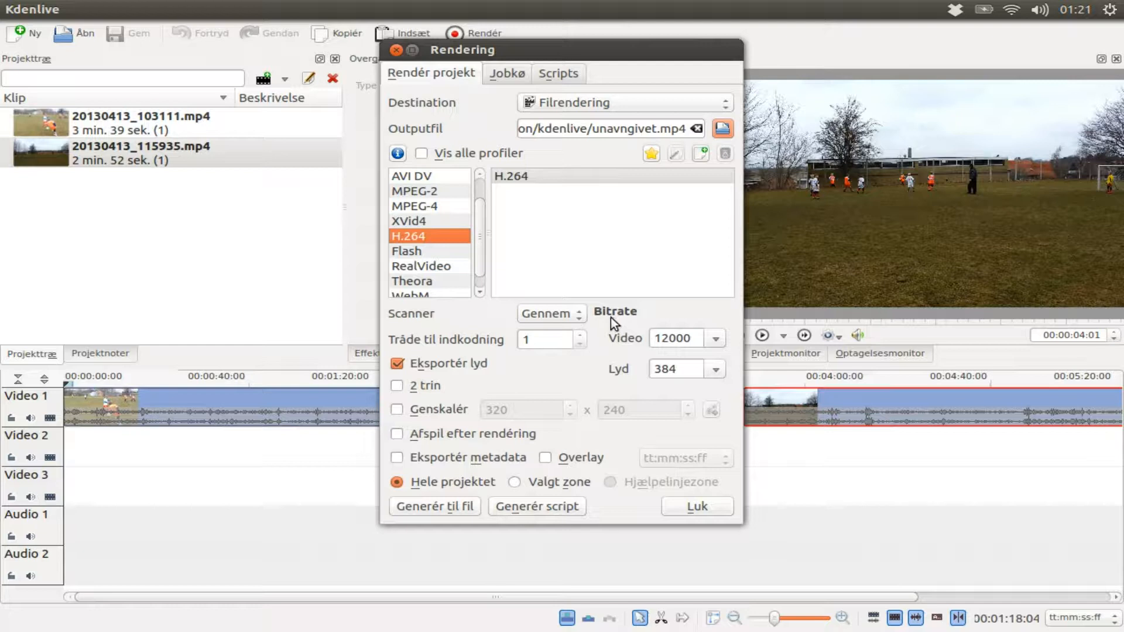
# Step: Set the render scanning option to Gennemtving progressiv
pyautogui.click(557, 317)
pyautogui.click(565, 317)
pyautogui.click(567, 317)
pyautogui.click(569, 318)
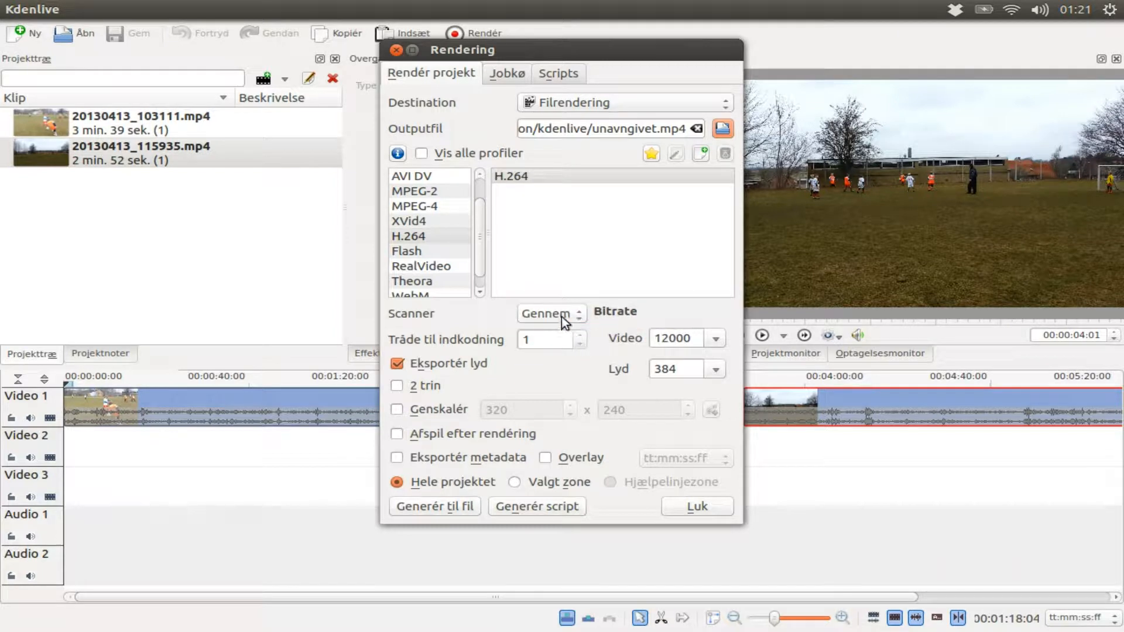
pyautogui.click(562, 317)
pyautogui.click(557, 297)
pyautogui.click(551, 313)
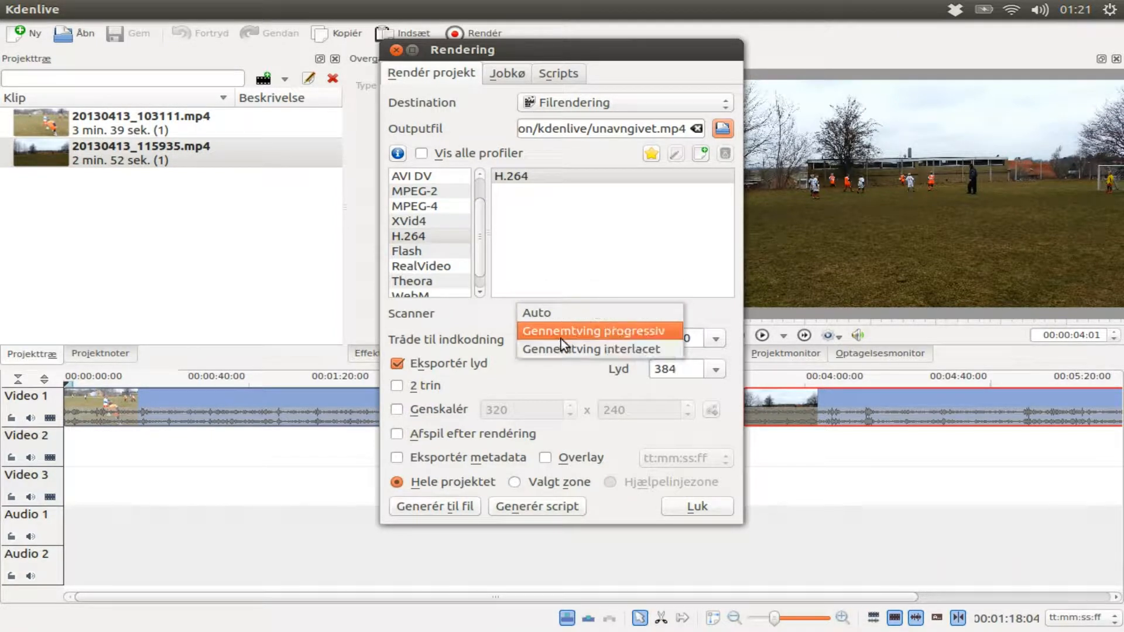
pyautogui.click(561, 339)
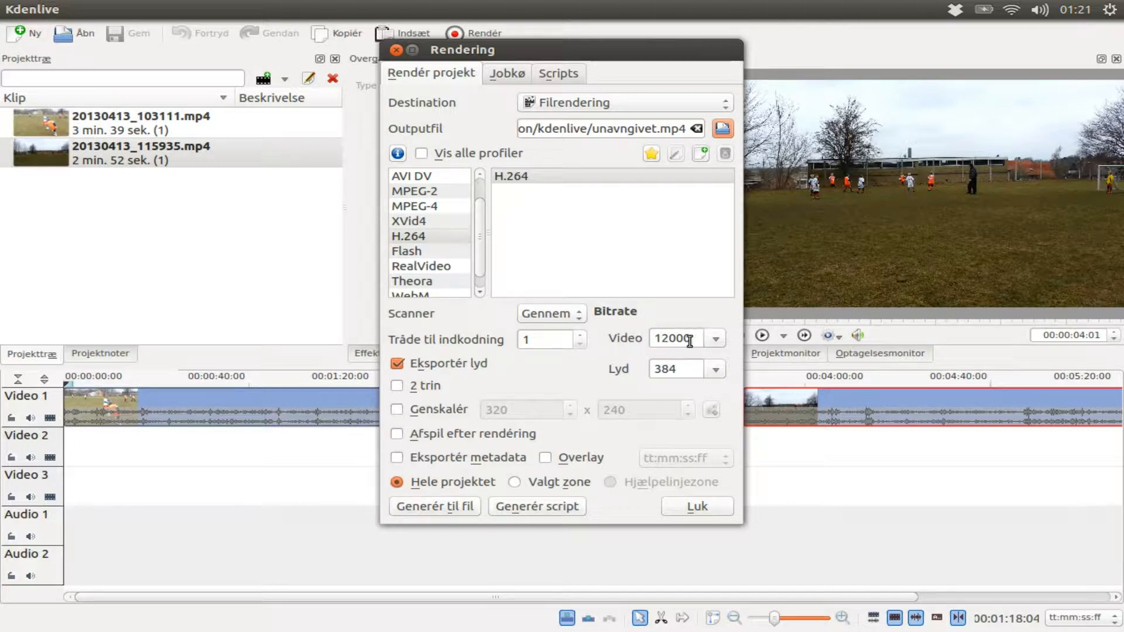
# Step: Check the audio/video properties of 20130413_103111.mp4 in the file manager, then return to the Render dialog
pyautogui.moveTo(4, 115)
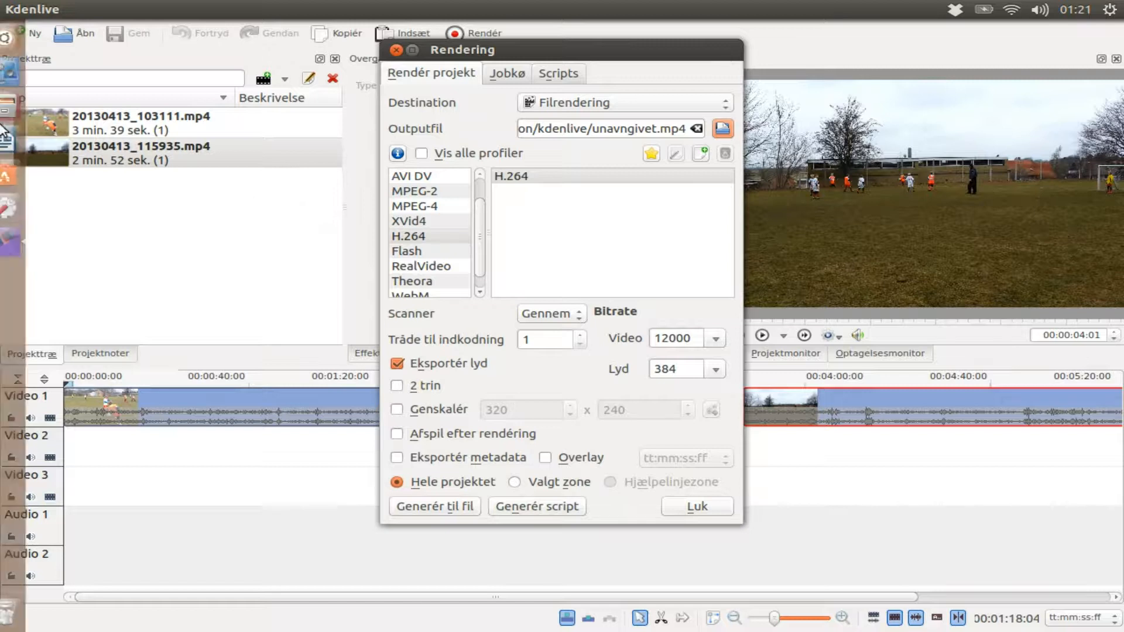
pyautogui.click(14, 112)
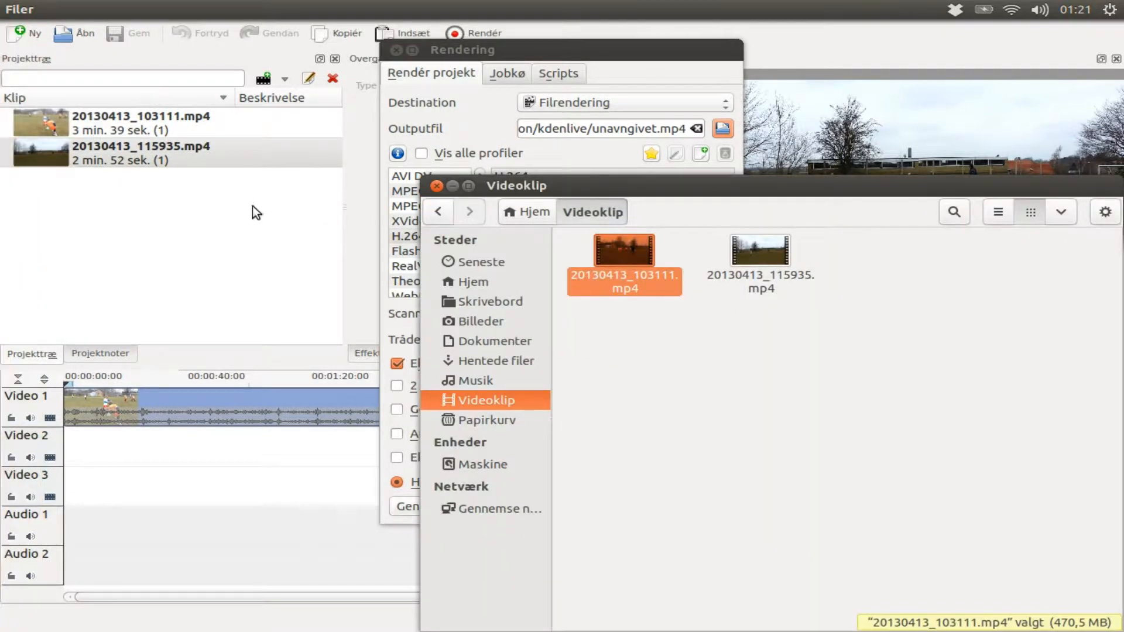
pyautogui.rightClick(647, 286)
pyautogui.click(716, 554)
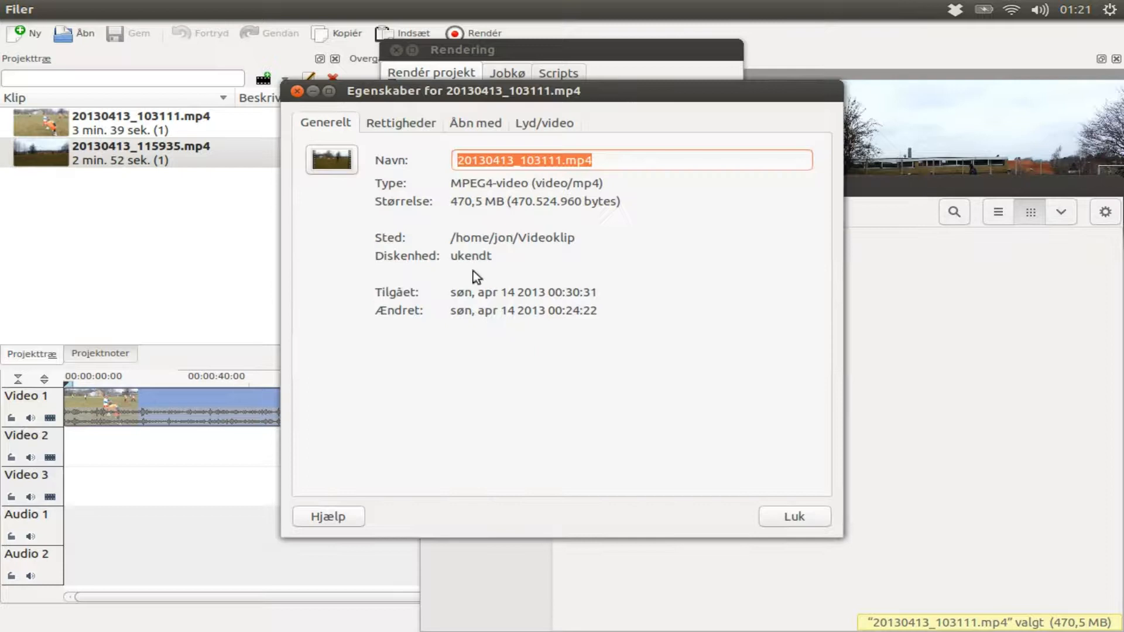
pyautogui.click(539, 122)
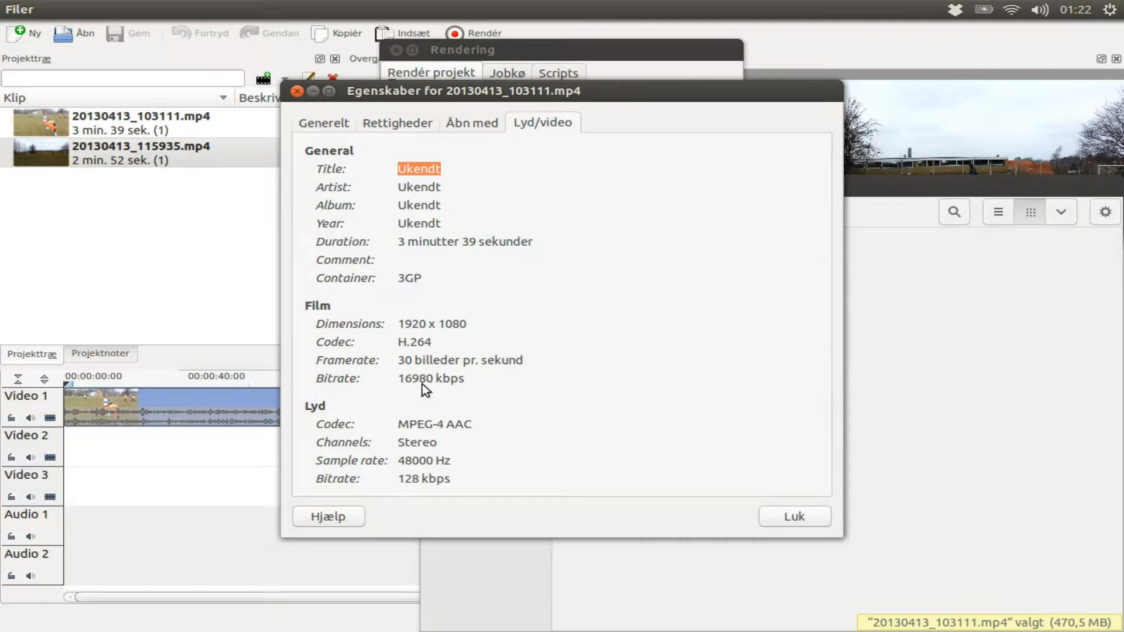
pyautogui.click(780, 516)
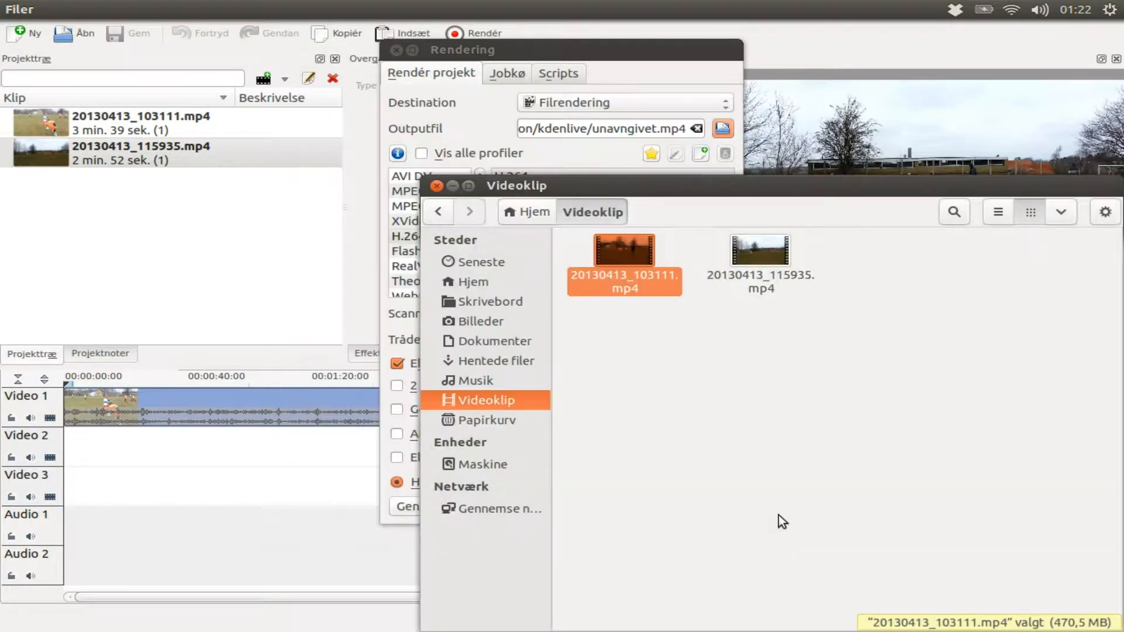
pyautogui.click(568, 158)
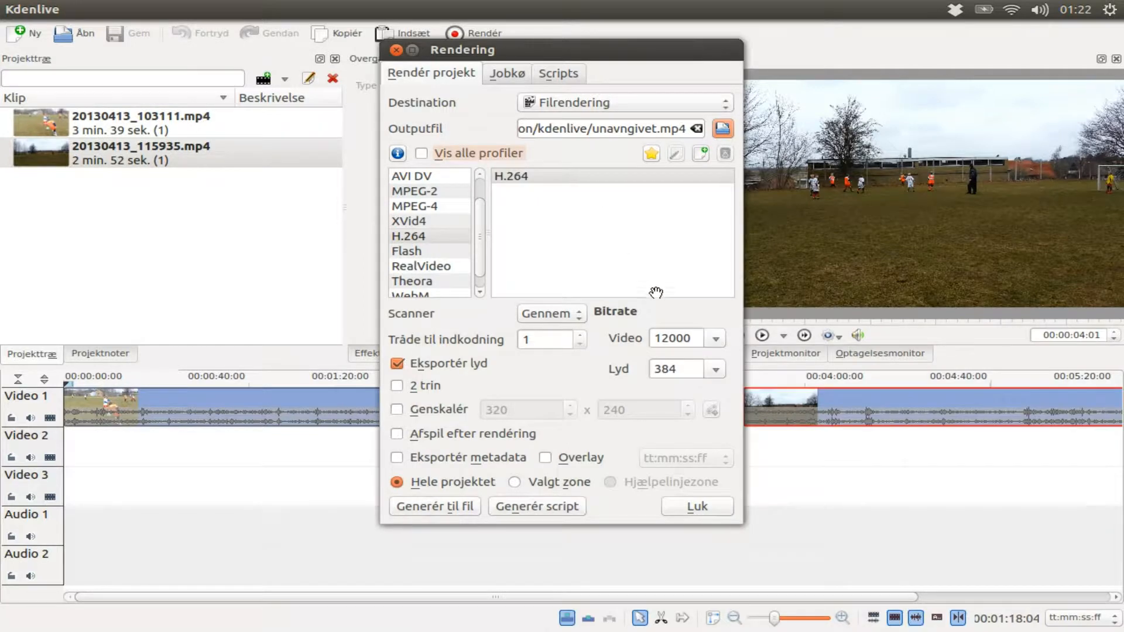
# Step: Set the render video bitrate to 18000
pyautogui.click(714, 344)
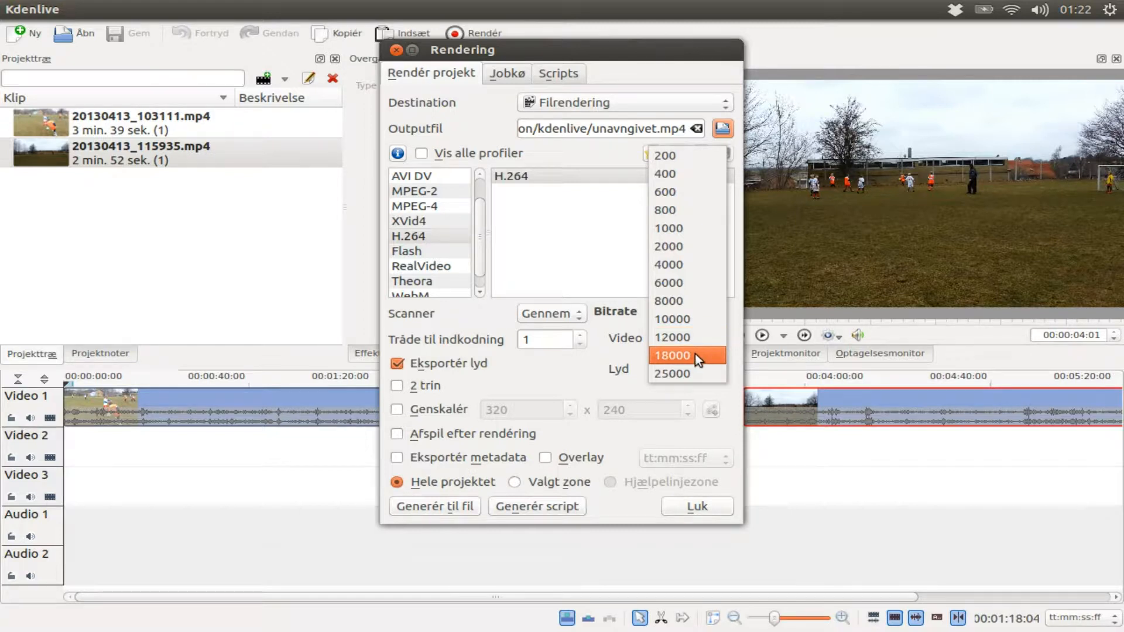
pyautogui.click(693, 354)
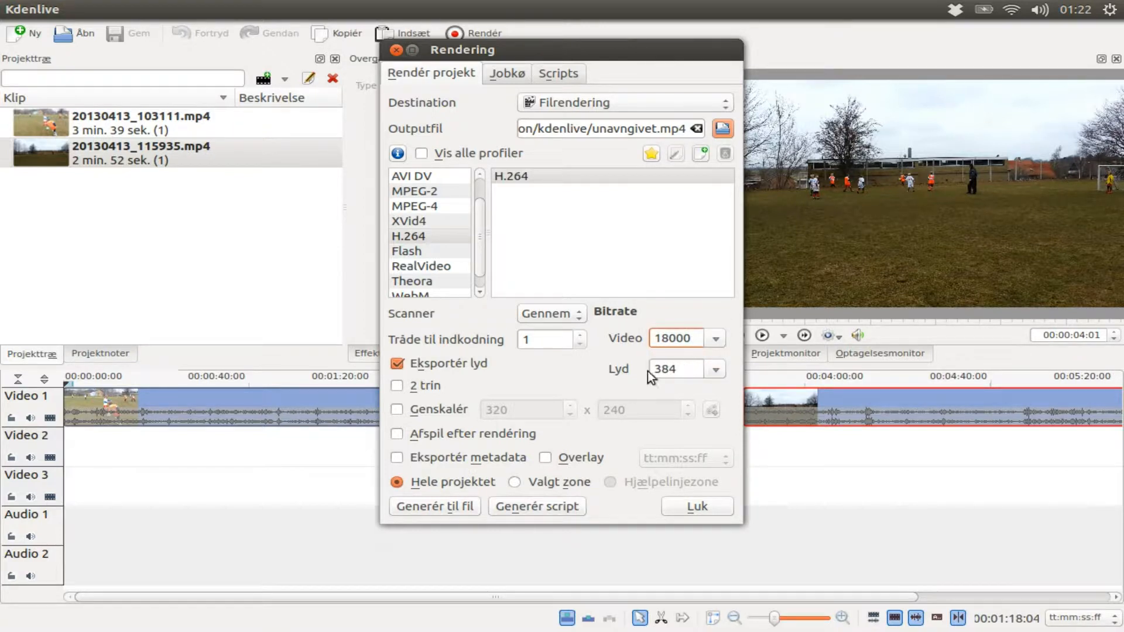
pyautogui.click(396, 362)
pyautogui.click(397, 362)
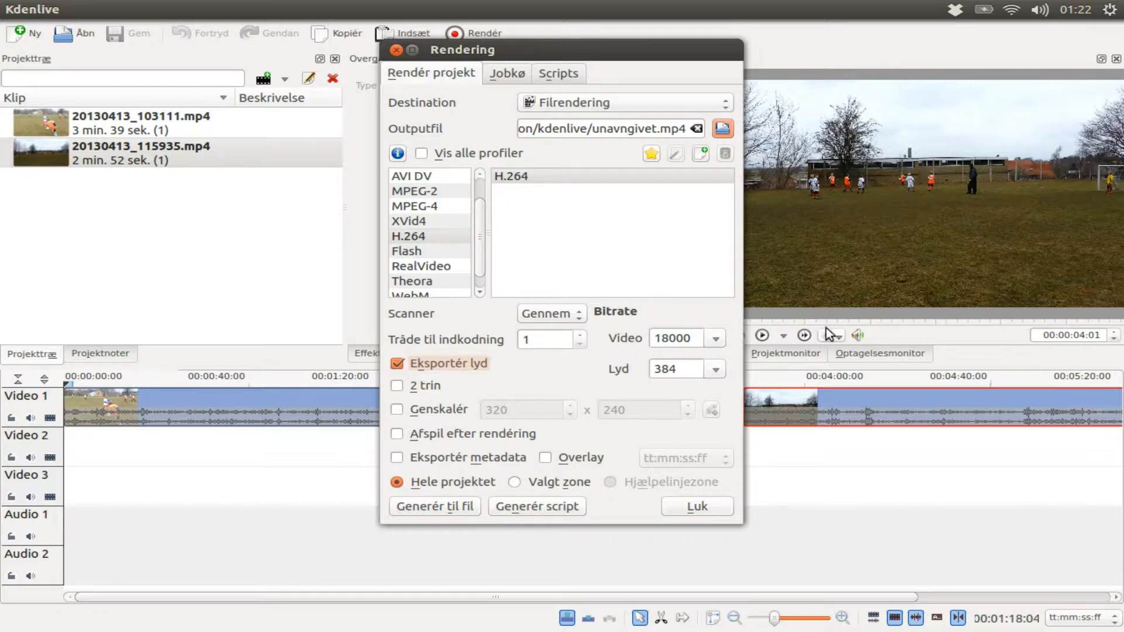
# Step: Set the render audio bitrate to 192 and enable 2-pass (2 trin) encoding
pyautogui.click(715, 368)
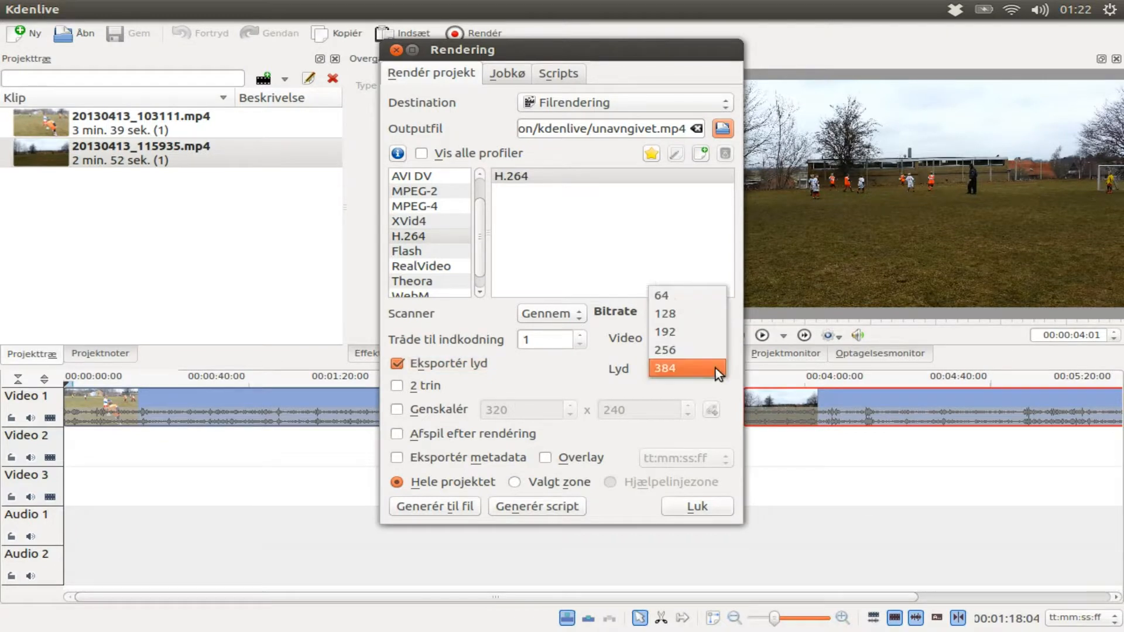
pyautogui.click(701, 334)
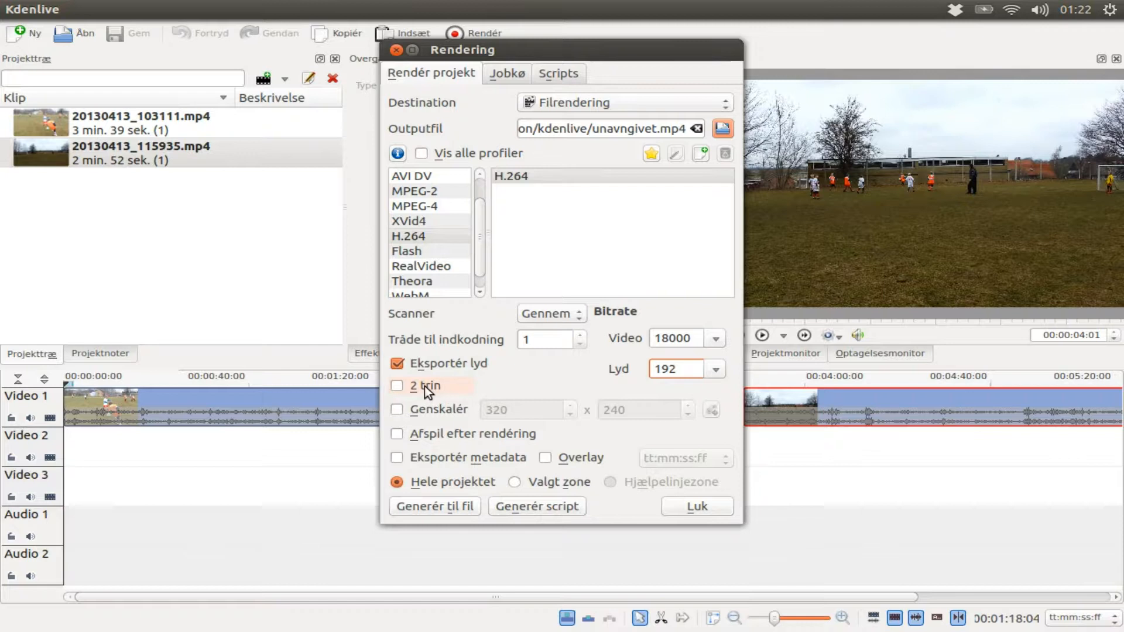
pyautogui.click(398, 387)
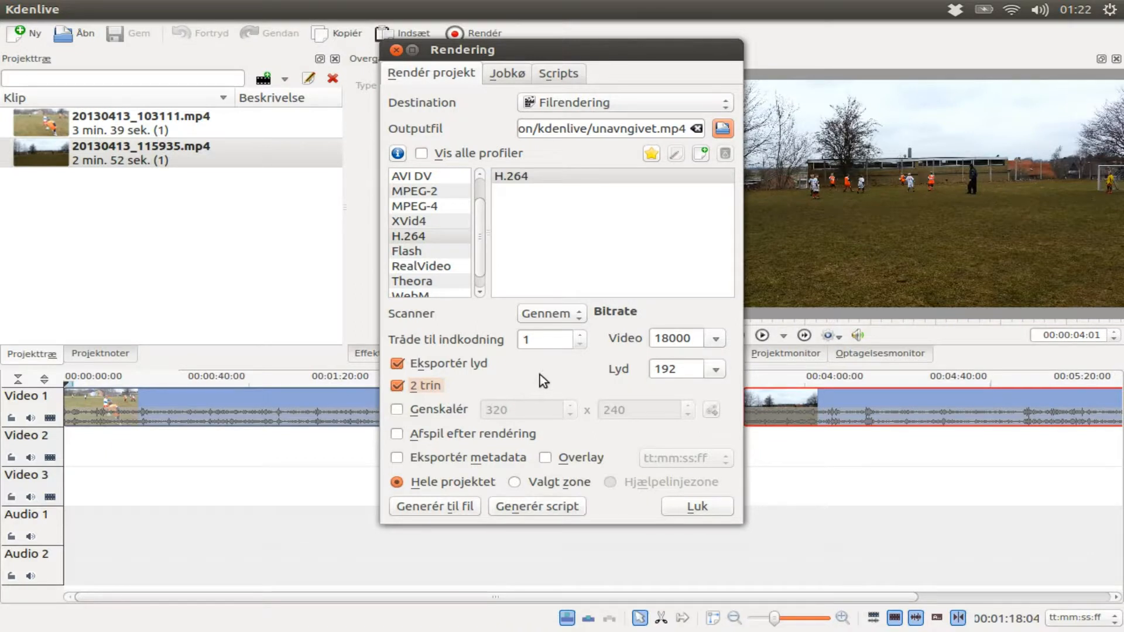
pyautogui.click(548, 341)
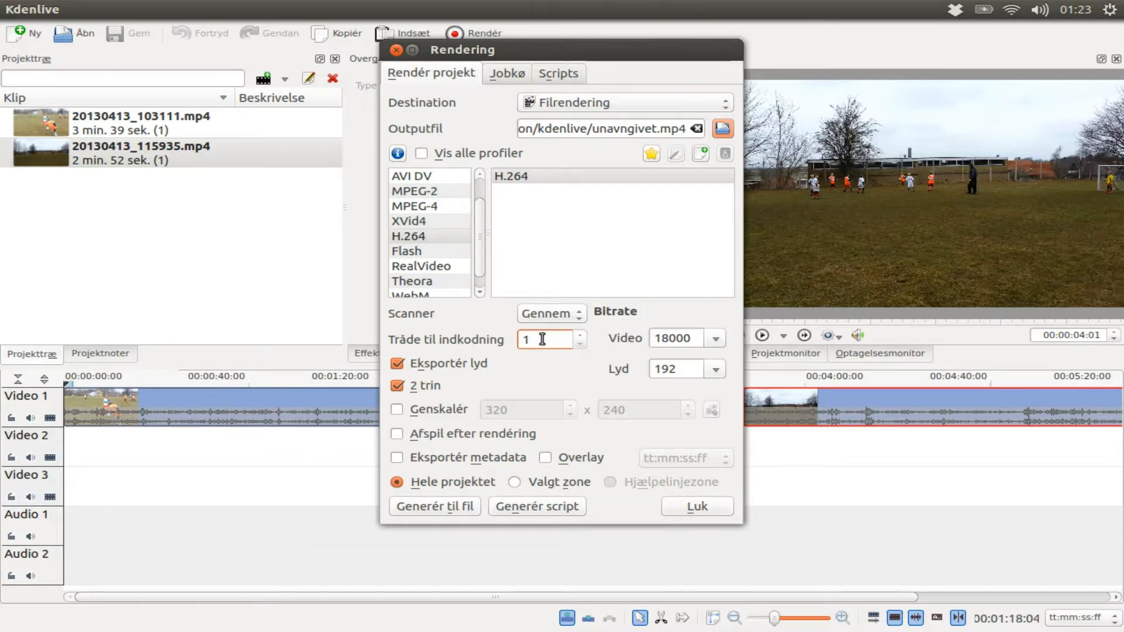
pyautogui.click(932, 261)
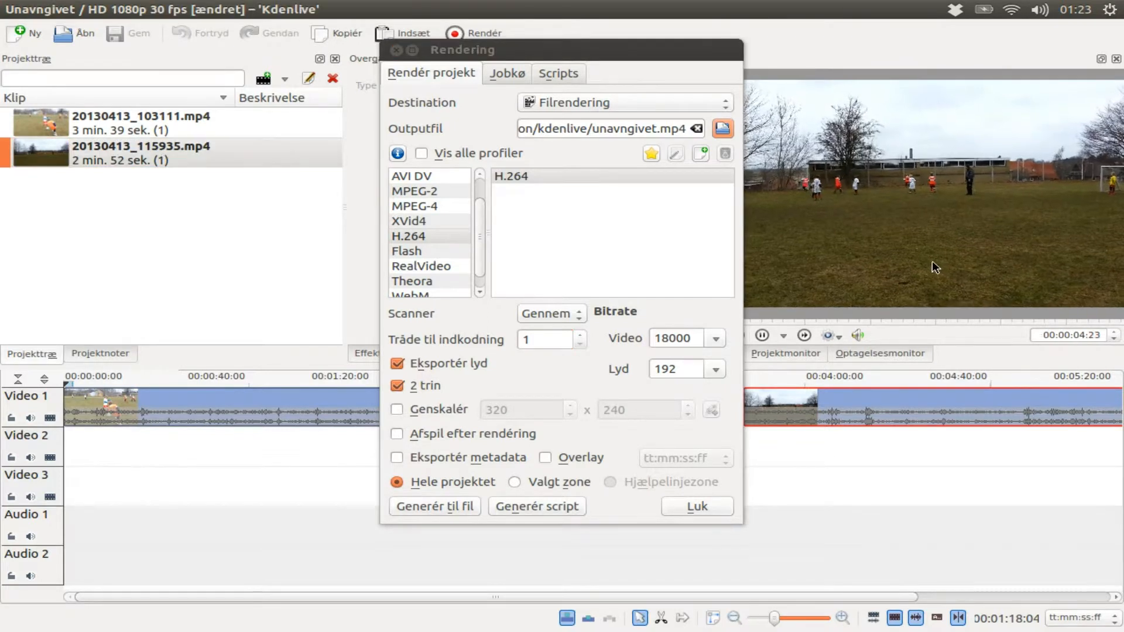
pyautogui.click(931, 261)
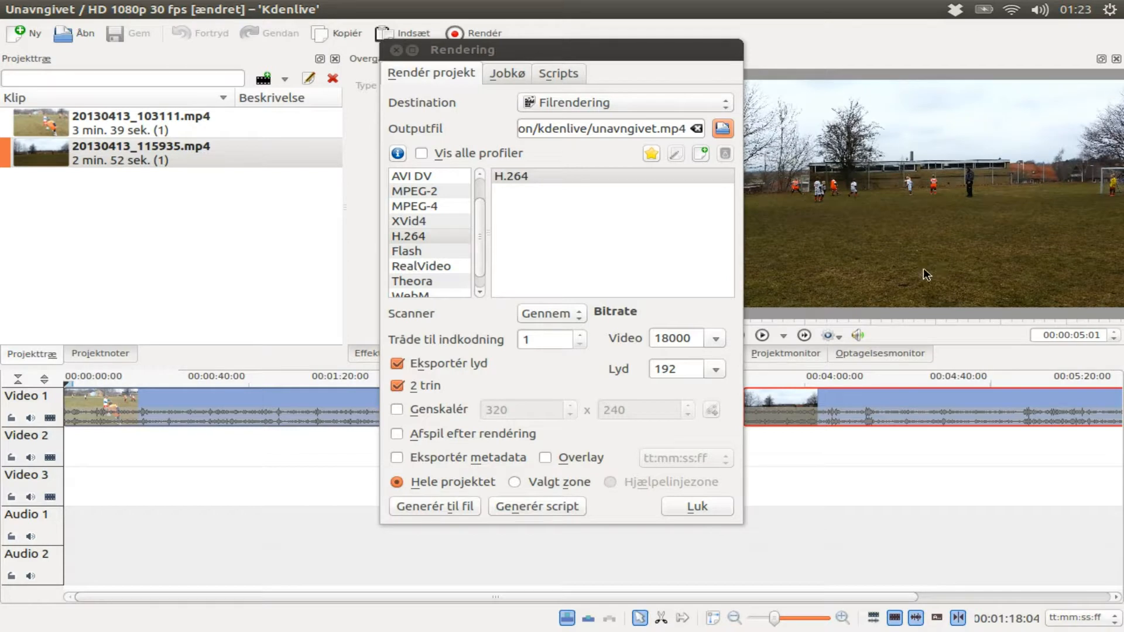
pyautogui.click(551, 341)
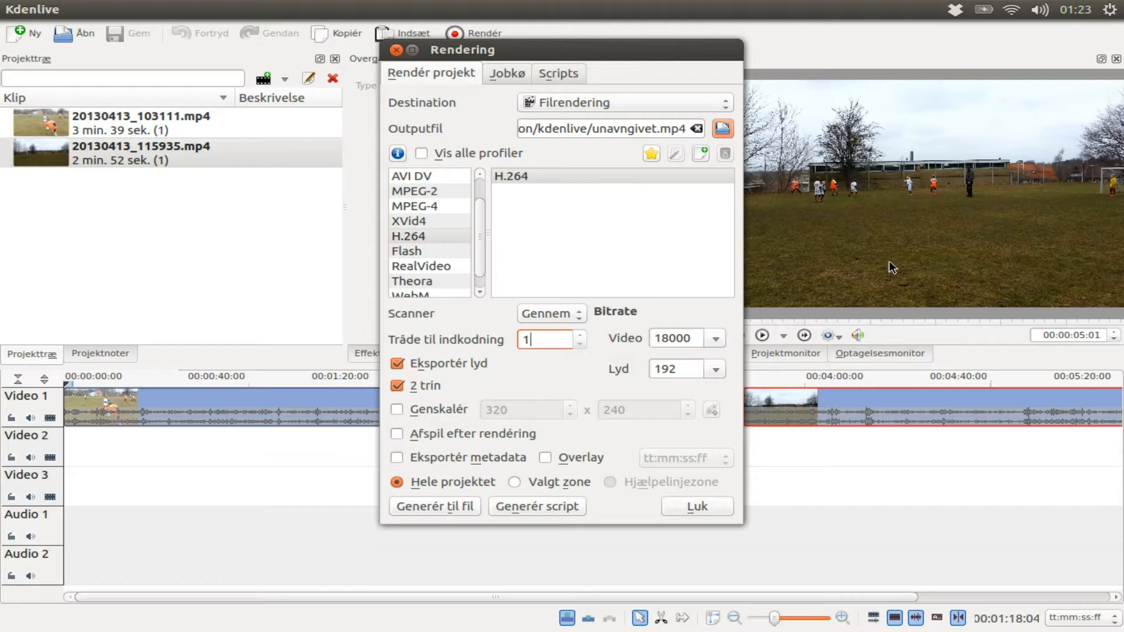
# Step: Select the clip 20130413_103111.mp4 in the project tree and close the Render dialog
pyautogui.click(188, 128)
pyautogui.click(186, 128)
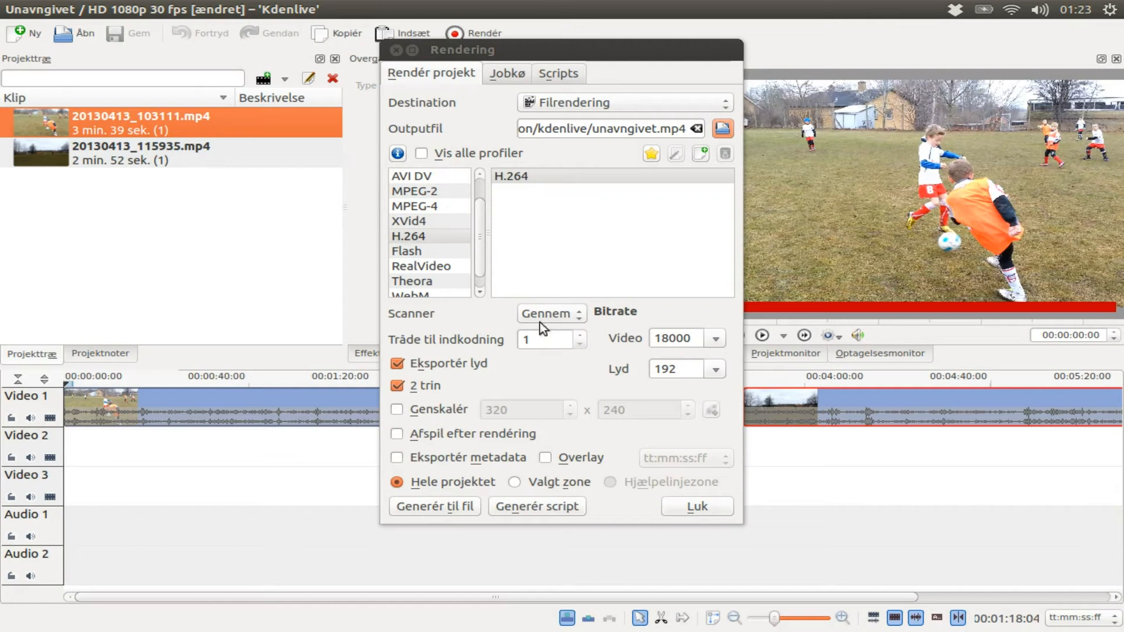
pyautogui.click(698, 507)
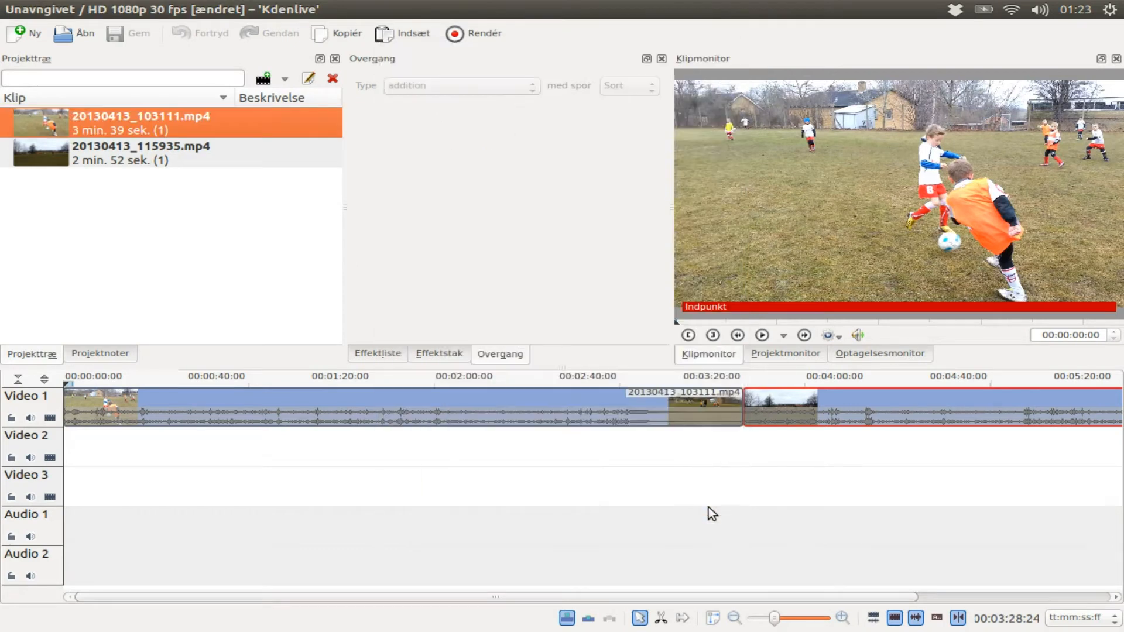